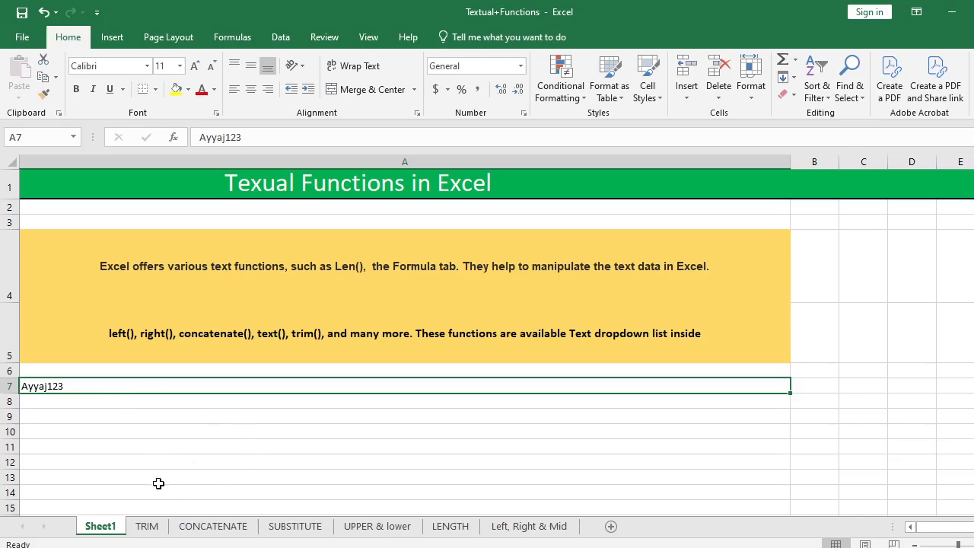
Open the TRIM sheet, read the function's description and inspect the leading spaces of the example string in L5.
click(147, 527)
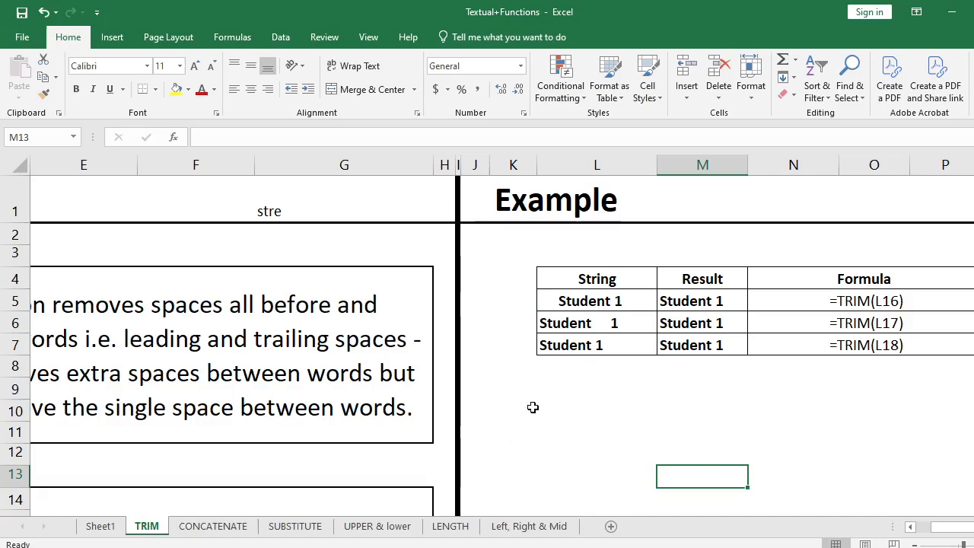
drag(533, 407, 414, 403)
scroll(415, 403, down, 1)
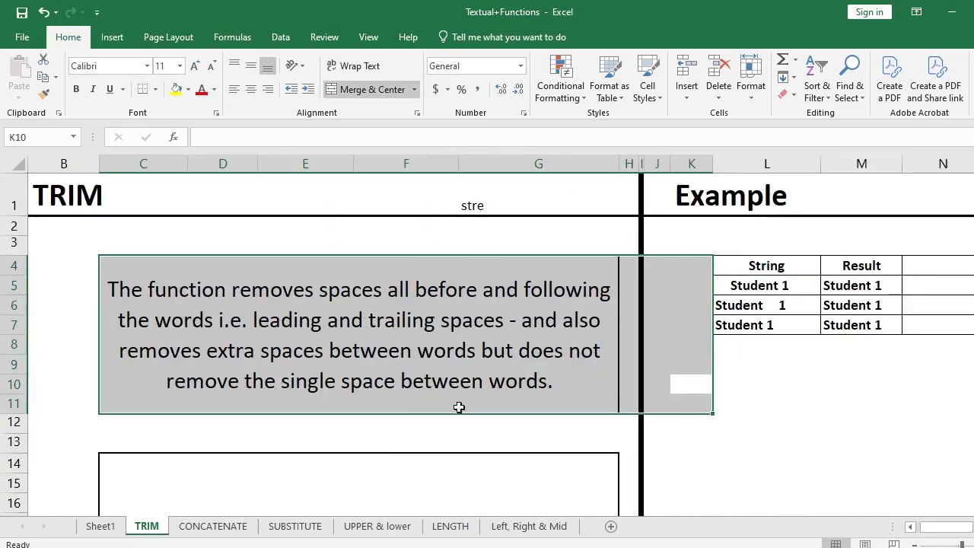
click(799, 385)
click(769, 287)
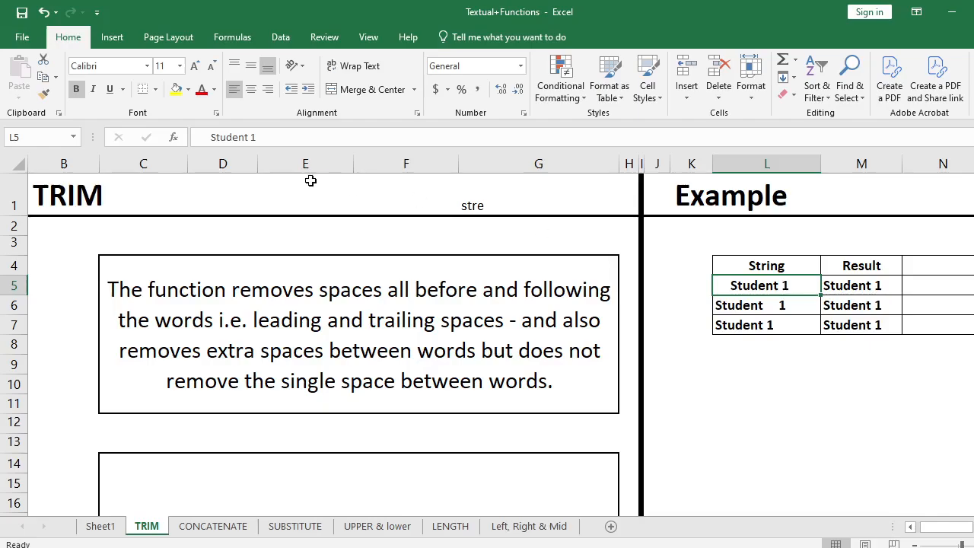
drag(210, 137, 200, 137)
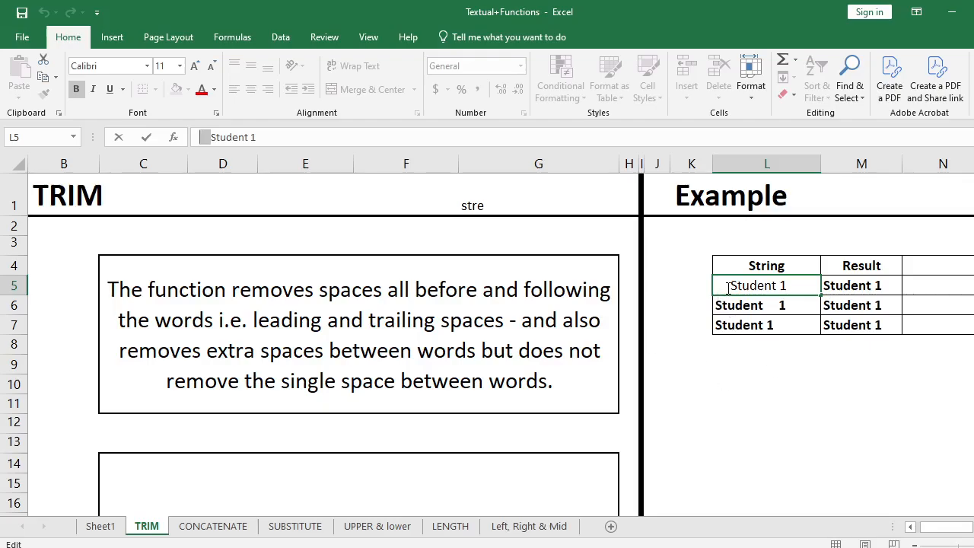
click(766, 389)
click(731, 286)
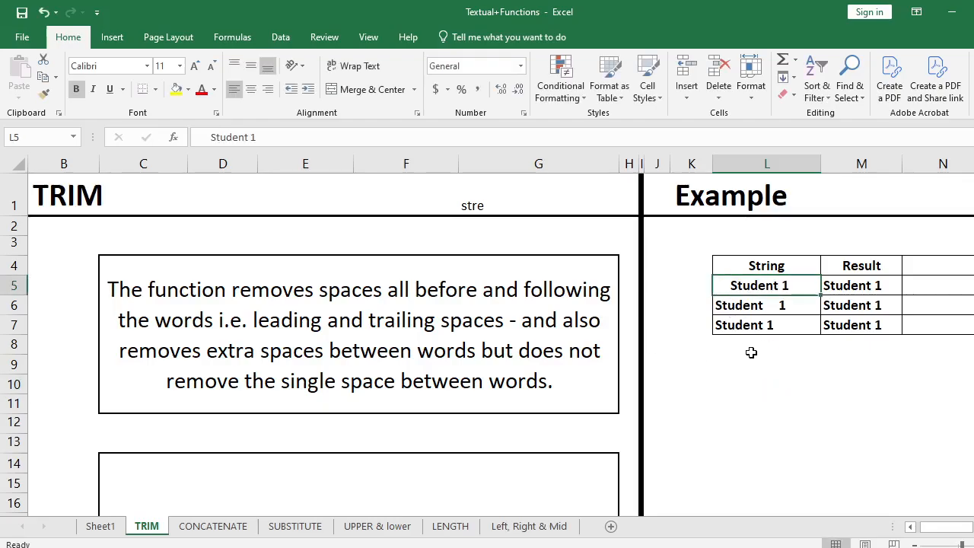
drag(733, 362, 939, 365)
click(775, 443)
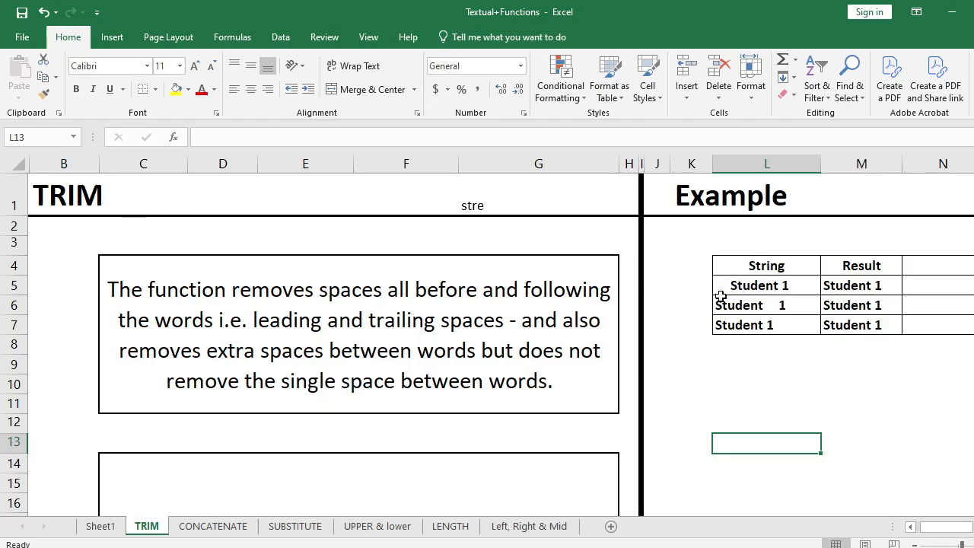
Inspect the example strings in L7 and L6 for trailing spaces and extra spaces between words.
double_click(791, 330)
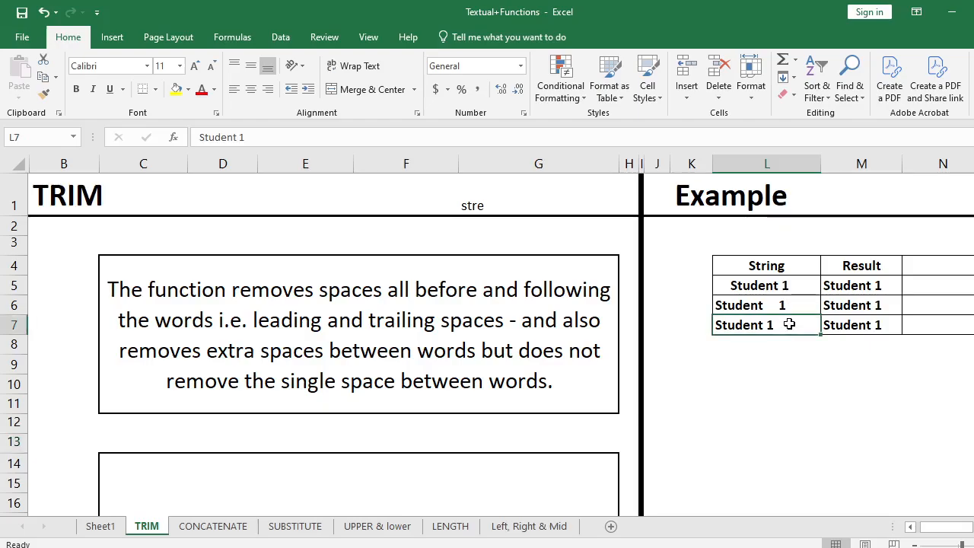
click(773, 363)
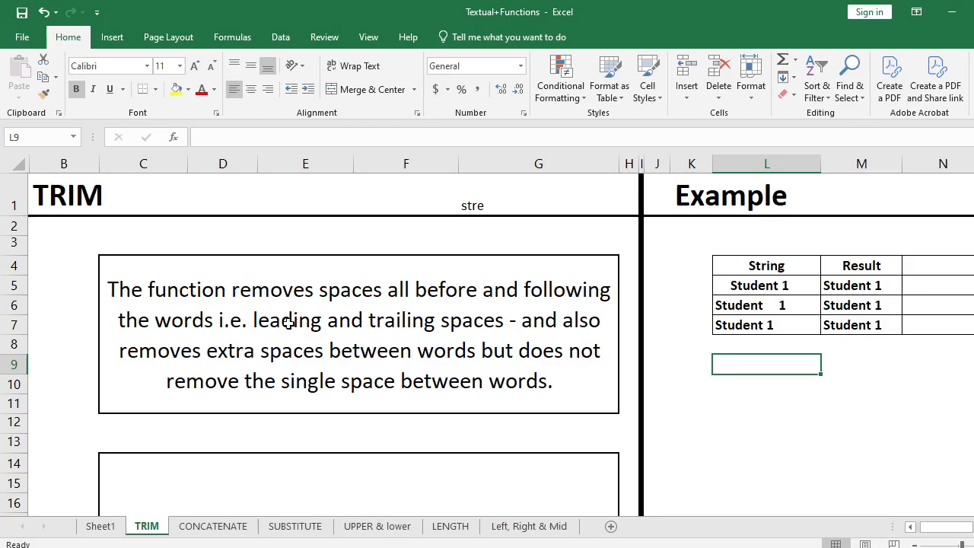
click(776, 304)
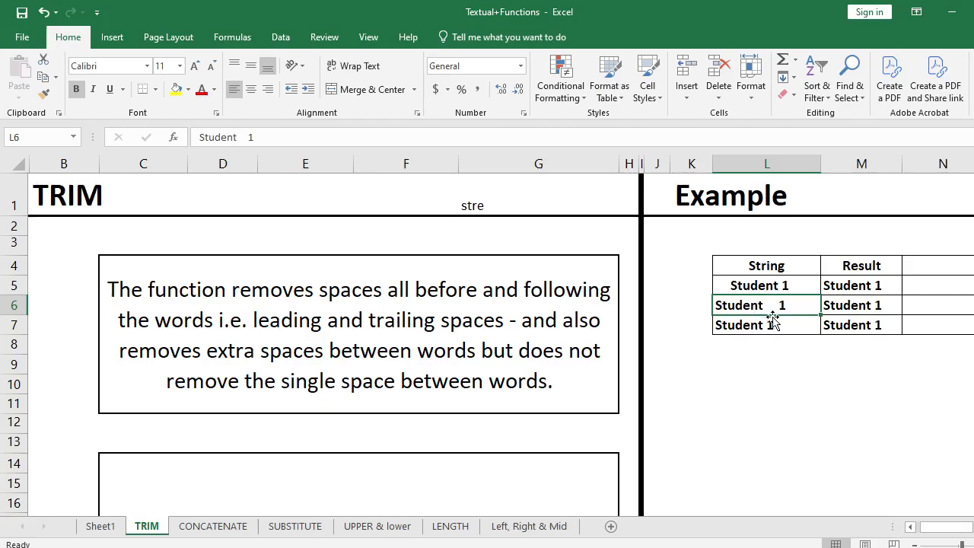
Clear the existing TRIM formulas from the Result column, cells M5:M7.
drag(795, 364, 943, 348)
drag(889, 398, 937, 382)
drag(844, 350, 898, 364)
drag(724, 290, 722, 324)
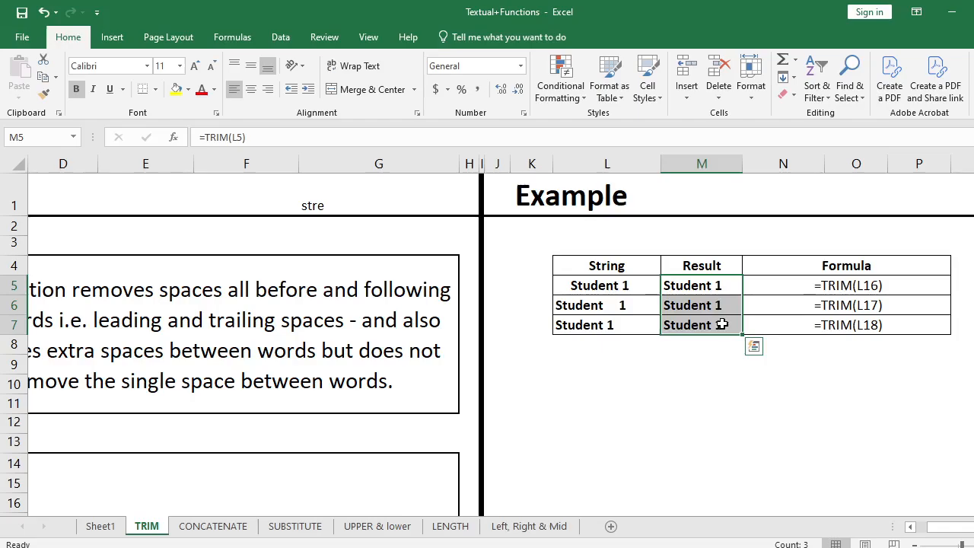
key(Delete)
Enter the formula =TRIM(L5) in the first Result cell, M5.
click(701, 292)
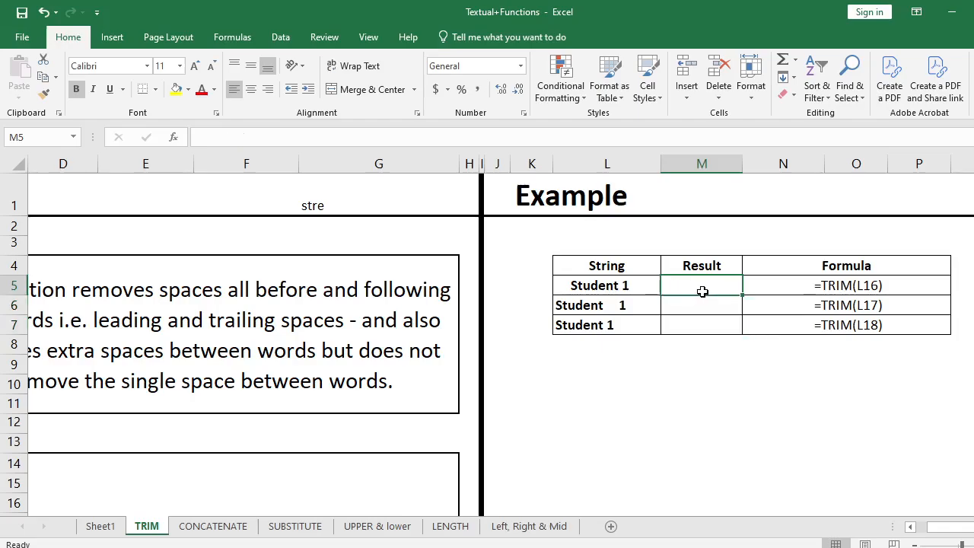
text(=tr)
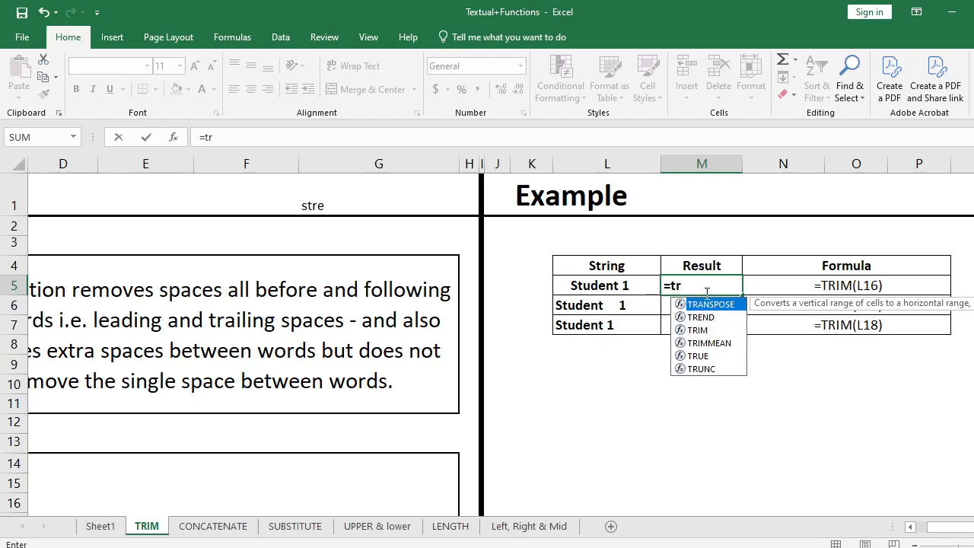
double_click(715, 331)
click(613, 291)
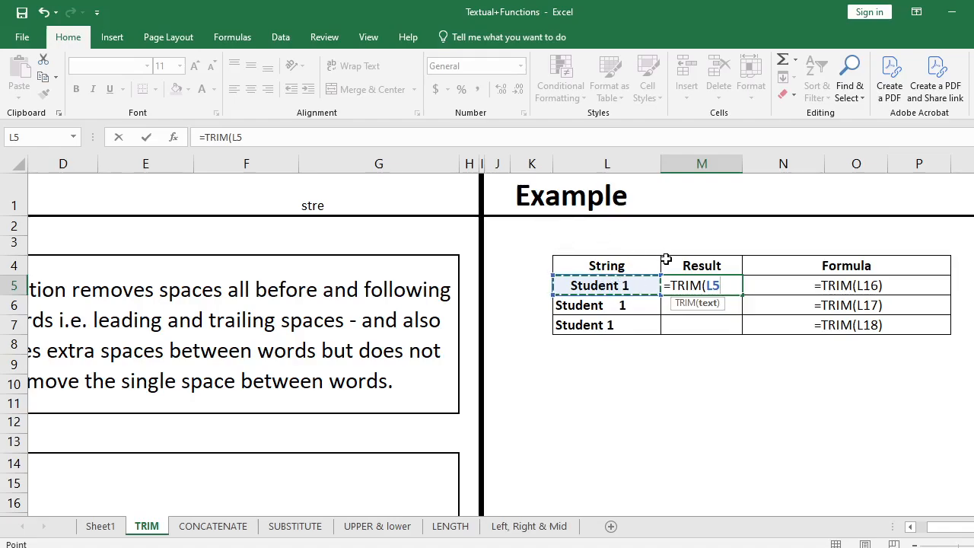
text())
key(Return)
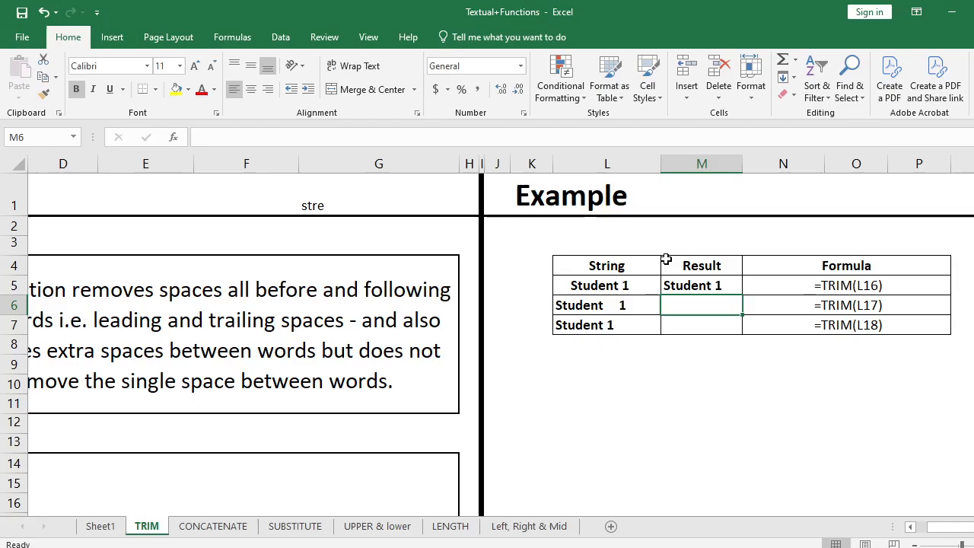
Fill the TRIM formula from M5 down through M7.
click(711, 285)
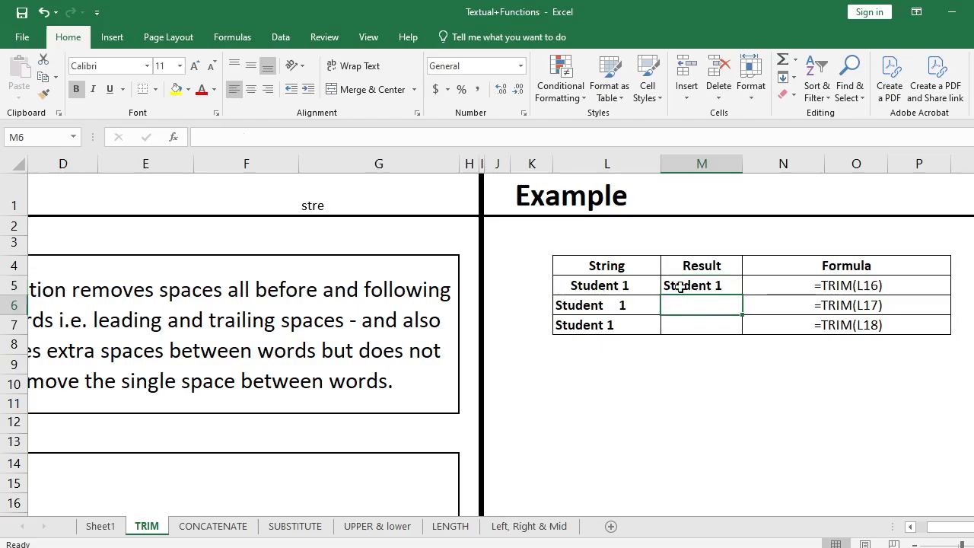
drag(678, 286, 679, 327)
key(ctrl+d)
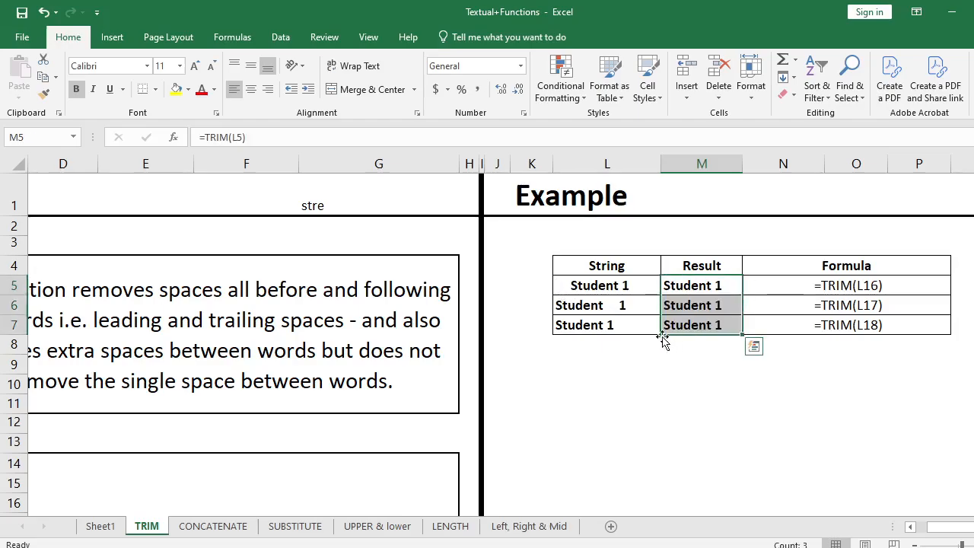
Inspect the trailing spaces of the string in L7 against its trimmed result, leaving the cell unedited.
click(623, 326)
double_click(626, 324)
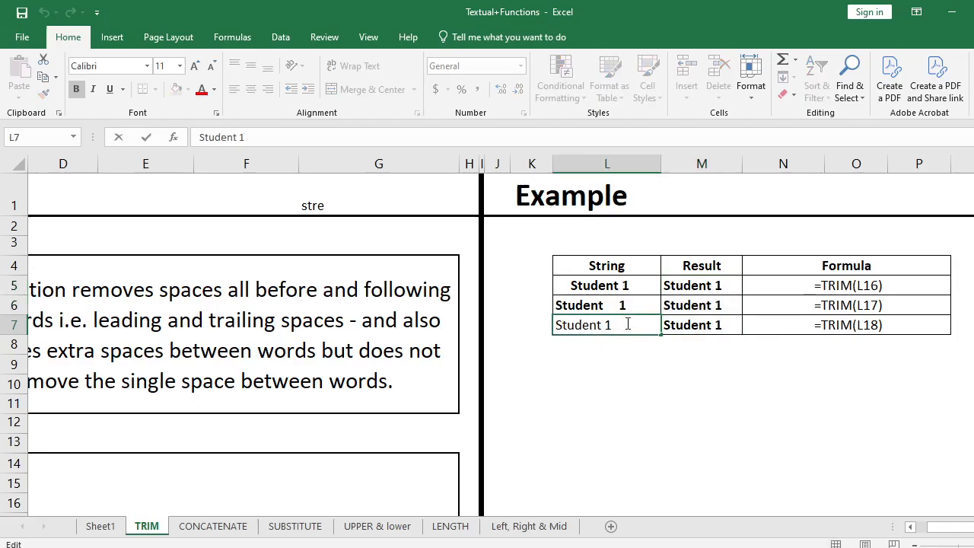
drag(624, 324, 554, 327)
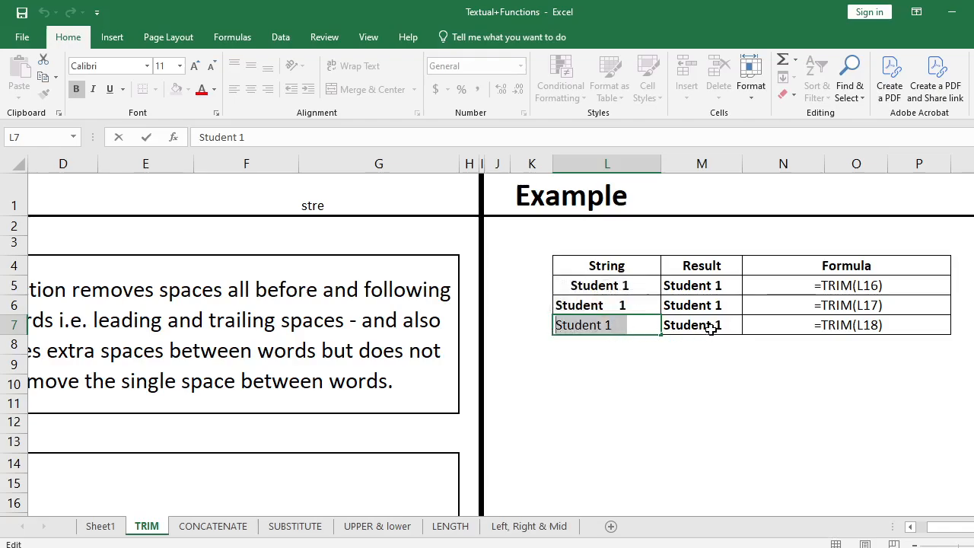
key(Escape)
click(635, 420)
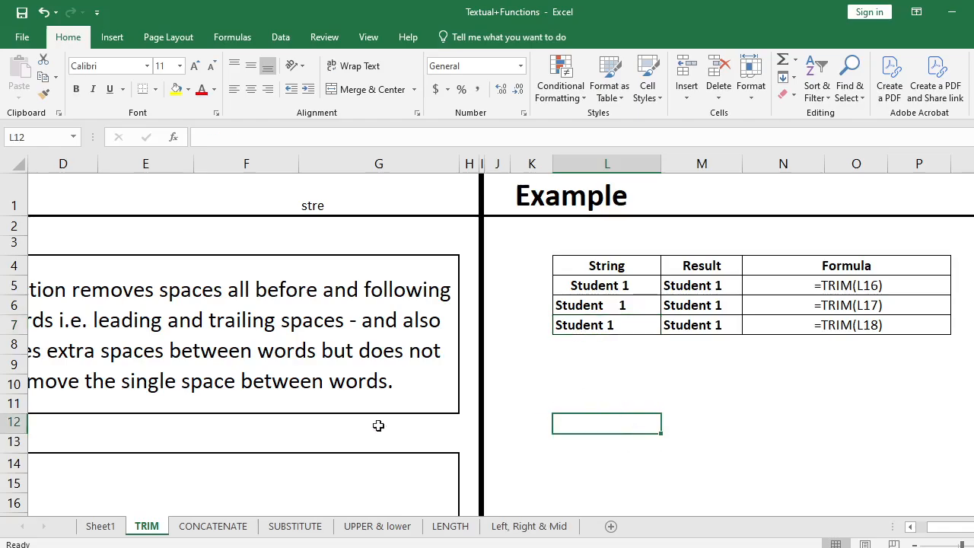
On the CONCATENATE sheet, clear the leftover entries in S5:T13 and the Full Name column's formulas in R5:R12.
click(213, 527)
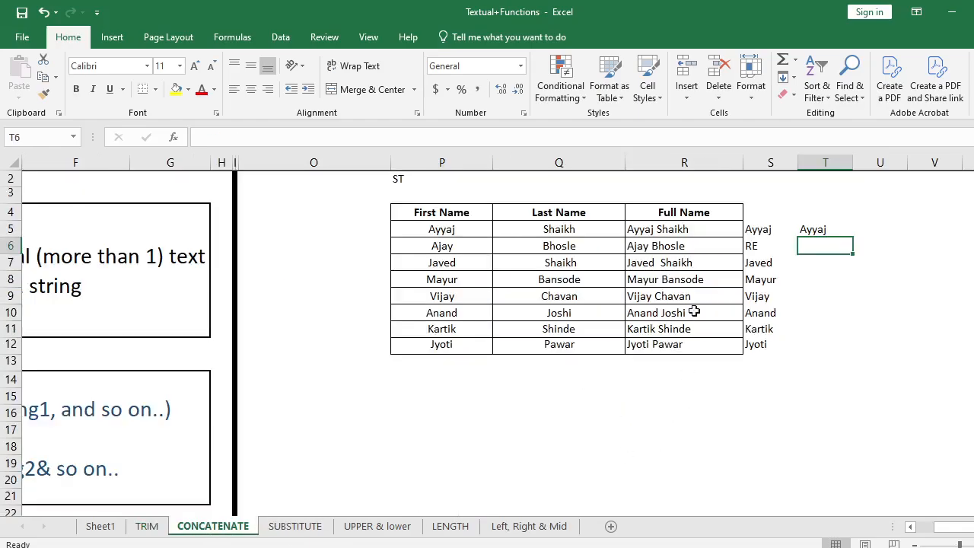
drag(761, 227, 817, 356)
key(Delete)
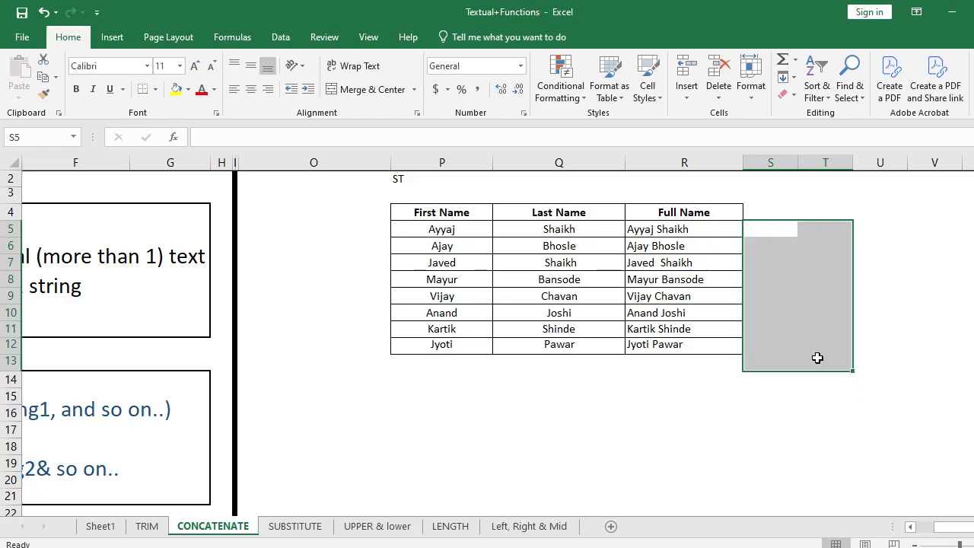
drag(671, 233, 674, 348)
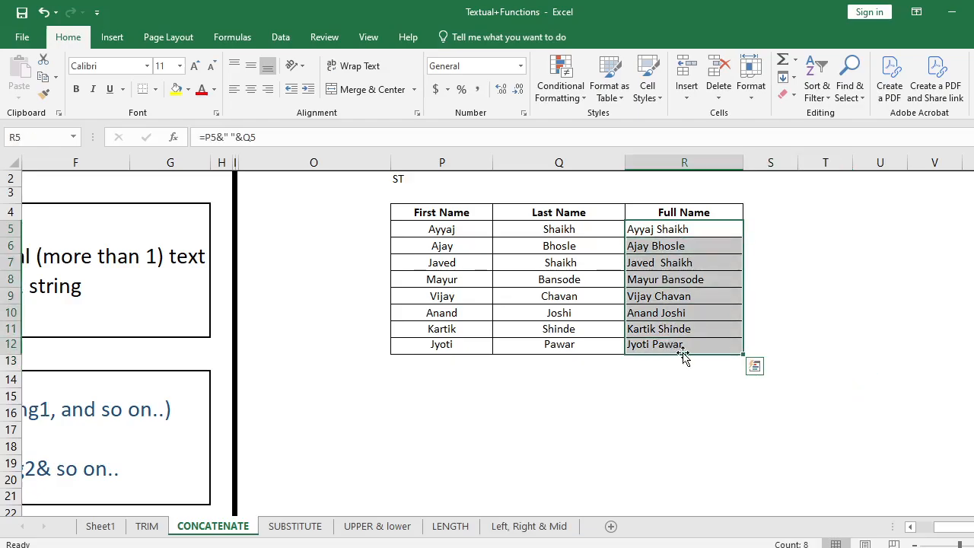
key(Delete)
Examine the First Name and Last Name columns and read the CONCATENATE function's description and syntax.
drag(431, 216, 449, 329)
drag(543, 221, 543, 335)
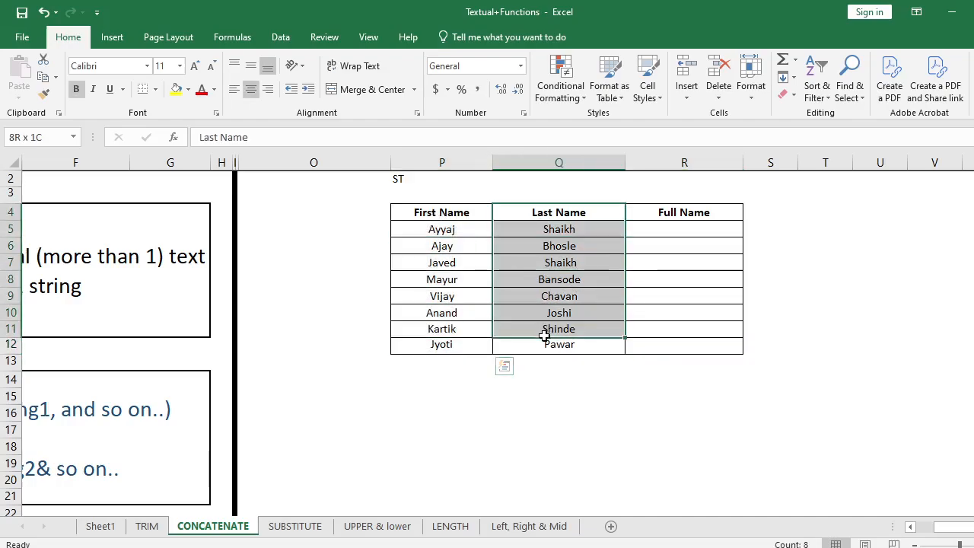
click(671, 228)
click(449, 229)
click(540, 231)
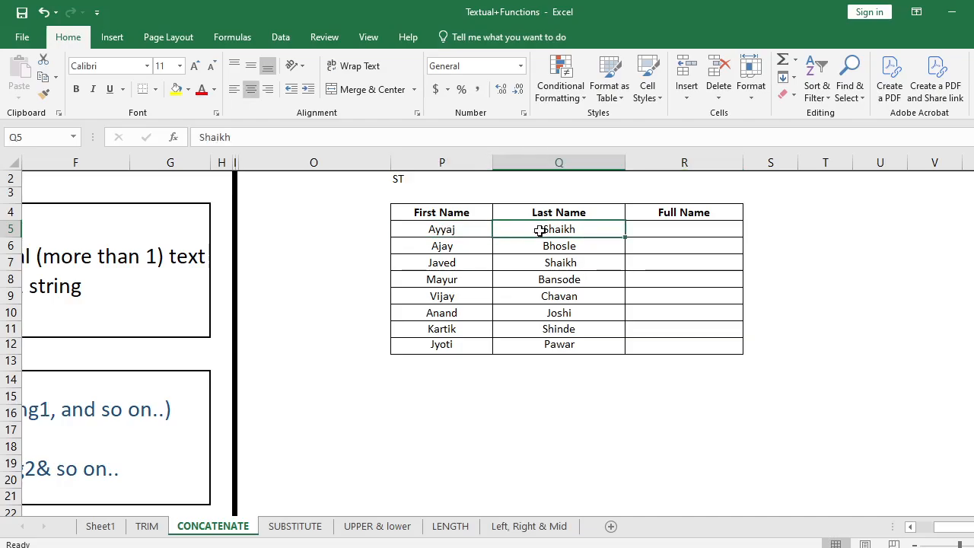
drag(279, 285, 27, 284)
click(648, 432)
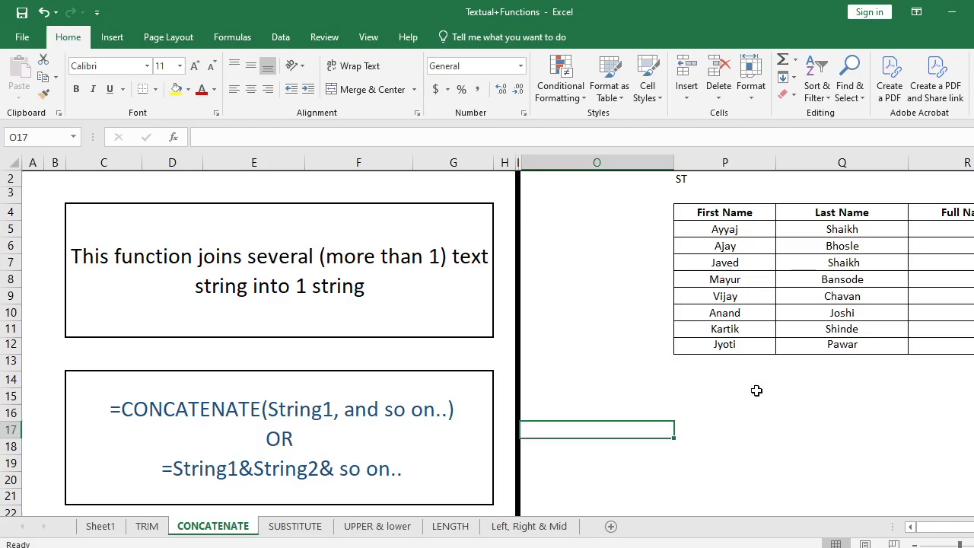
click(797, 415)
drag(796, 415, 855, 331)
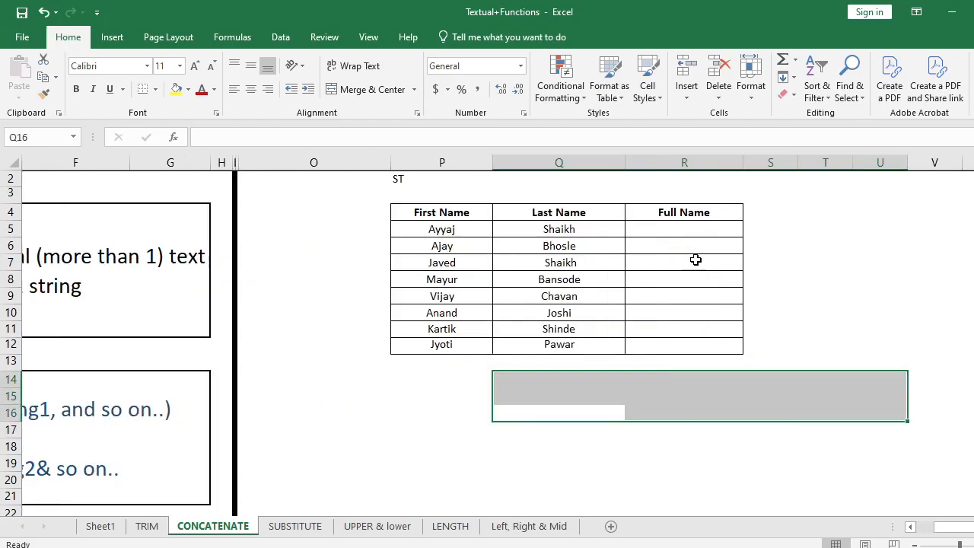
click(650, 228)
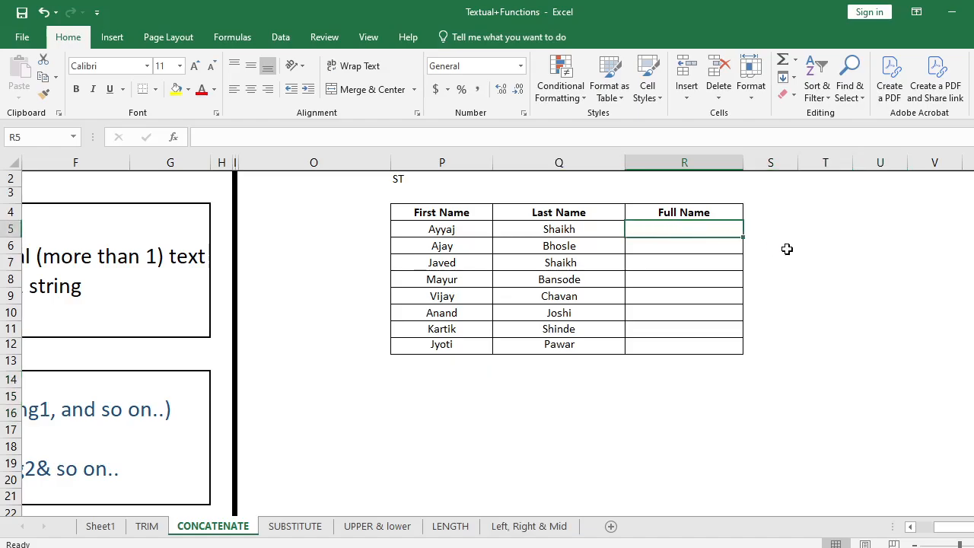
text(=)
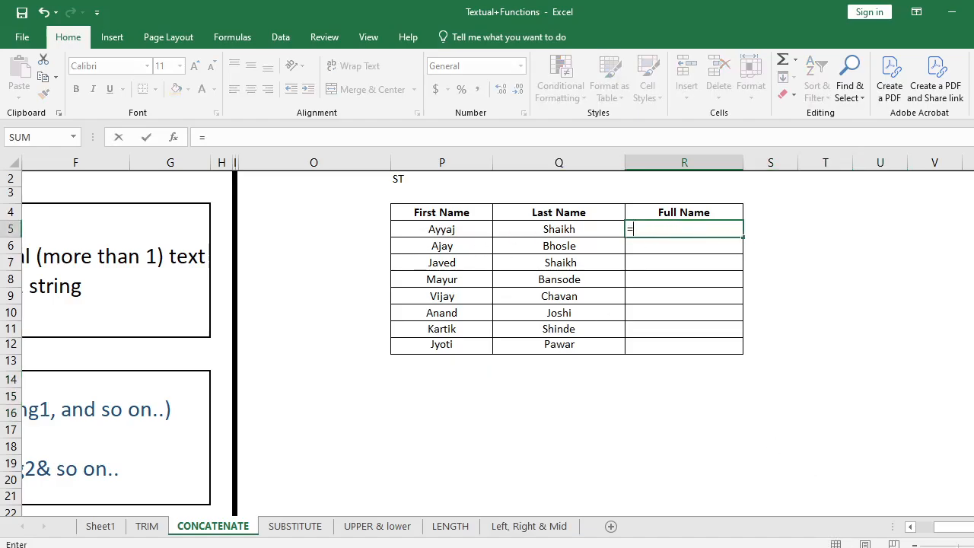
key(Escape)
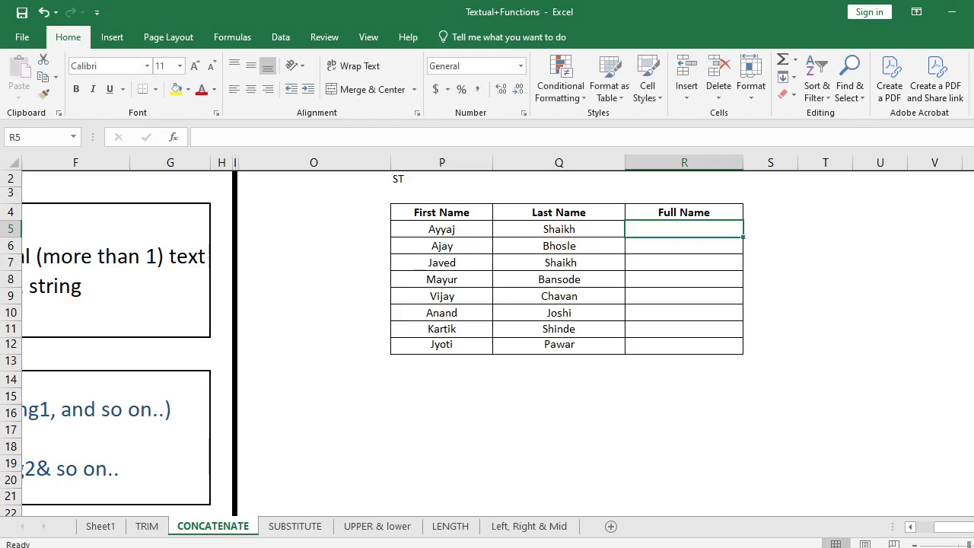
ctrl+scroll(811, 382, up, 5)
text(=)
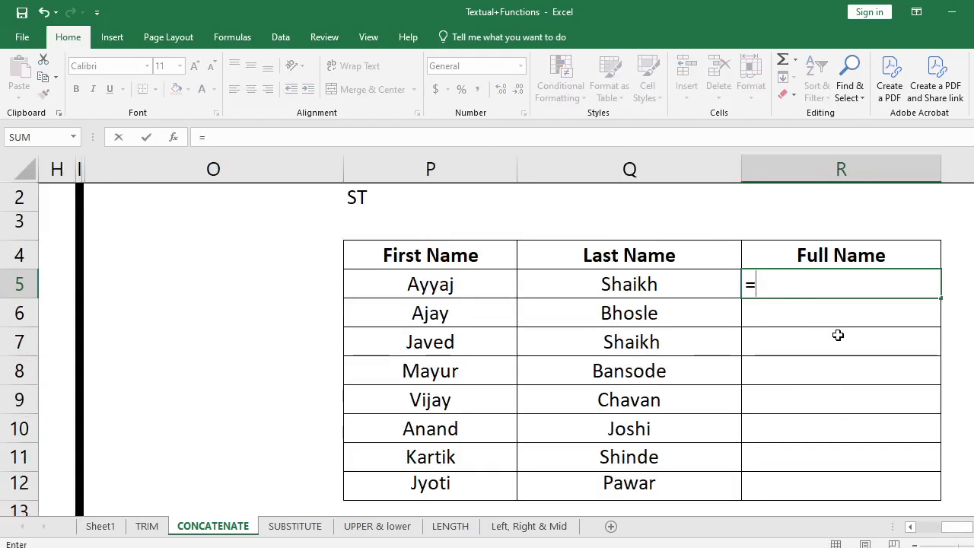
click(447, 285)
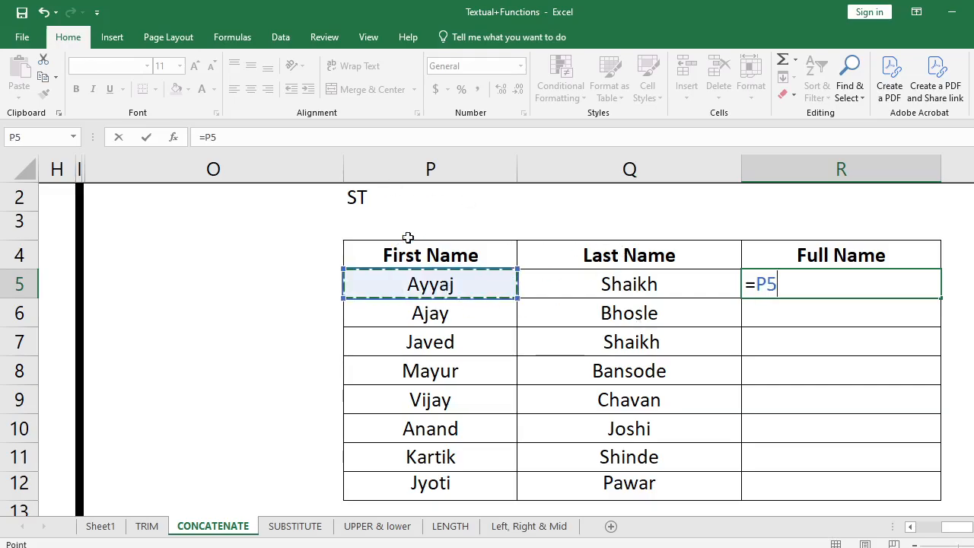
drag(344, 161, 341, 160)
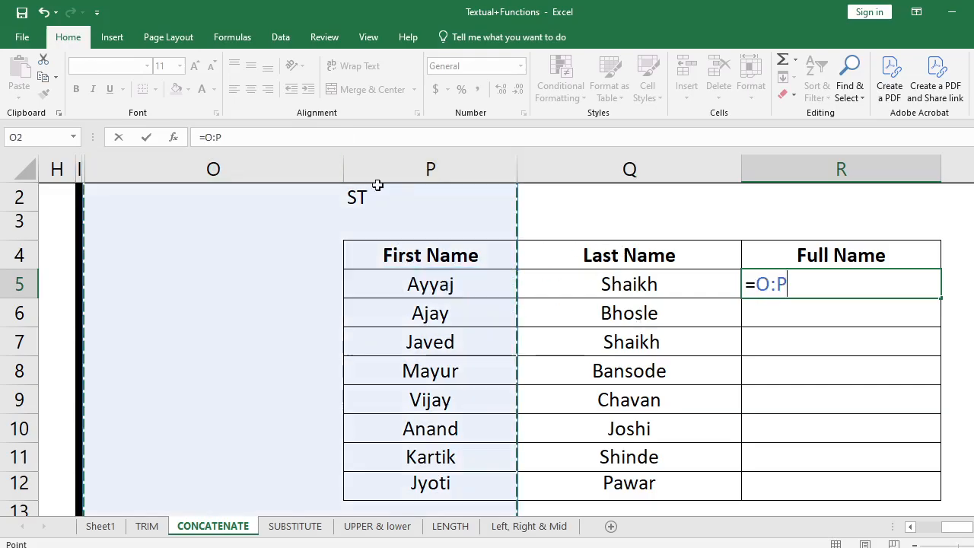
key(Escape)
Enter the formula =P5&Q5 in R5 to join the first and last names in the Full Name column.
text(=)
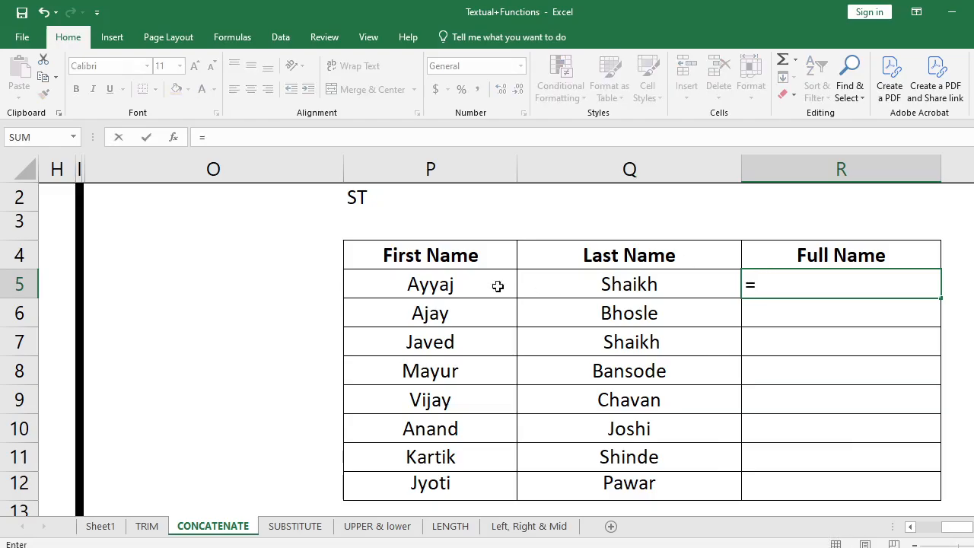
click(472, 283)
text(&)
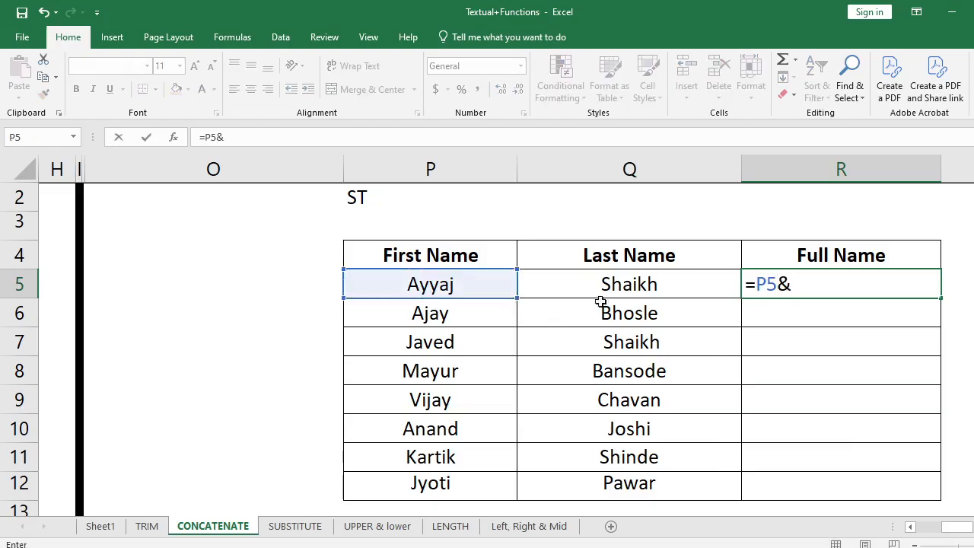
click(625, 289)
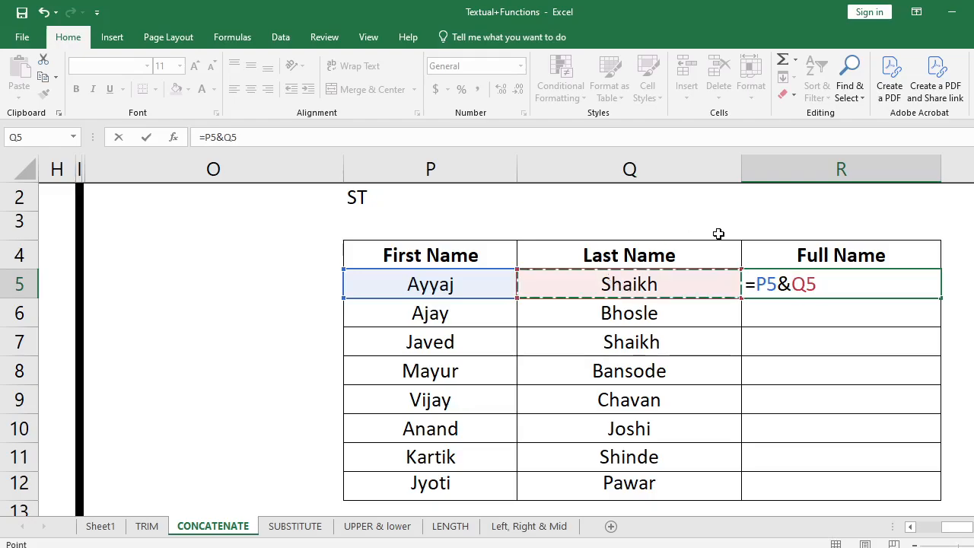
key(Return)
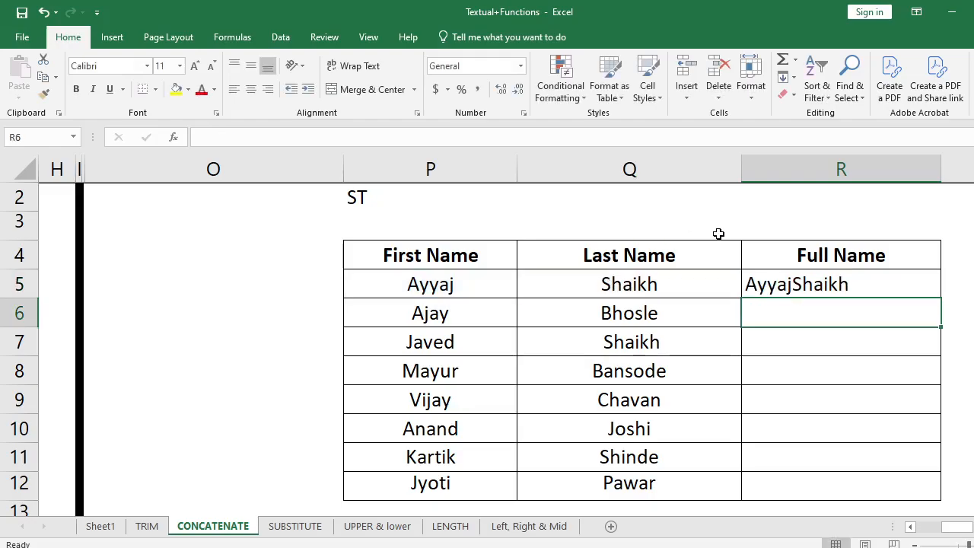
Fill the joining formula from R5 down through R12 and check the formula, leaving it unedited.
click(791, 278)
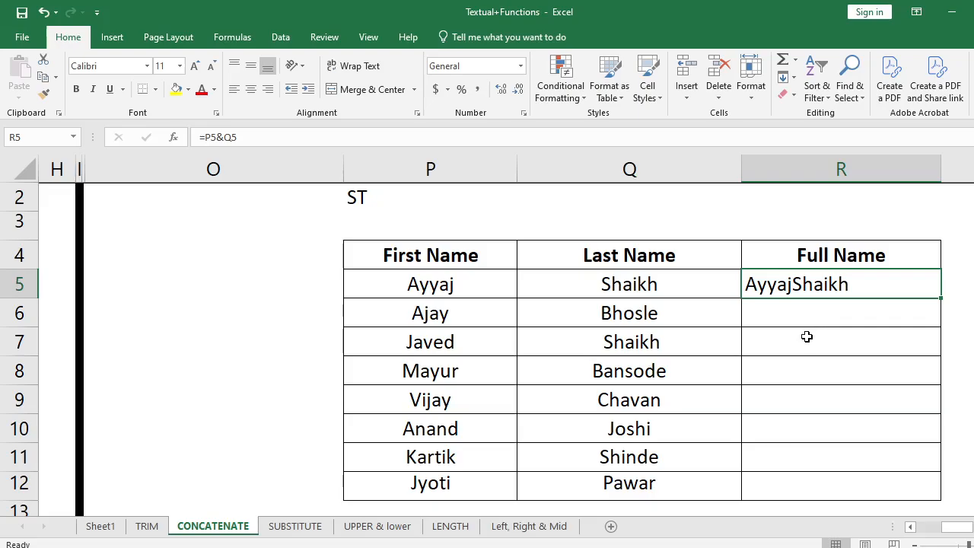
drag(842, 284, 839, 479)
key(ctrl+d)
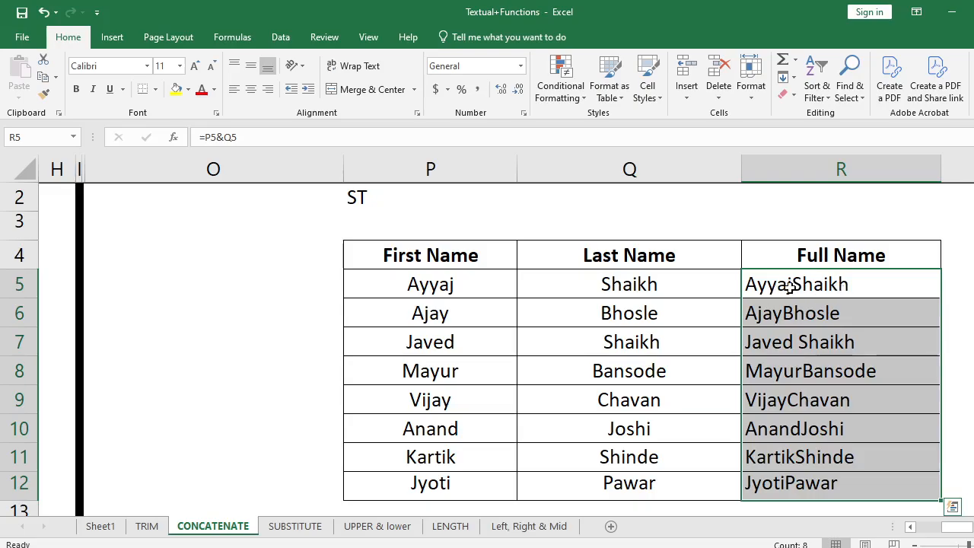
click(223, 137)
key(Escape)
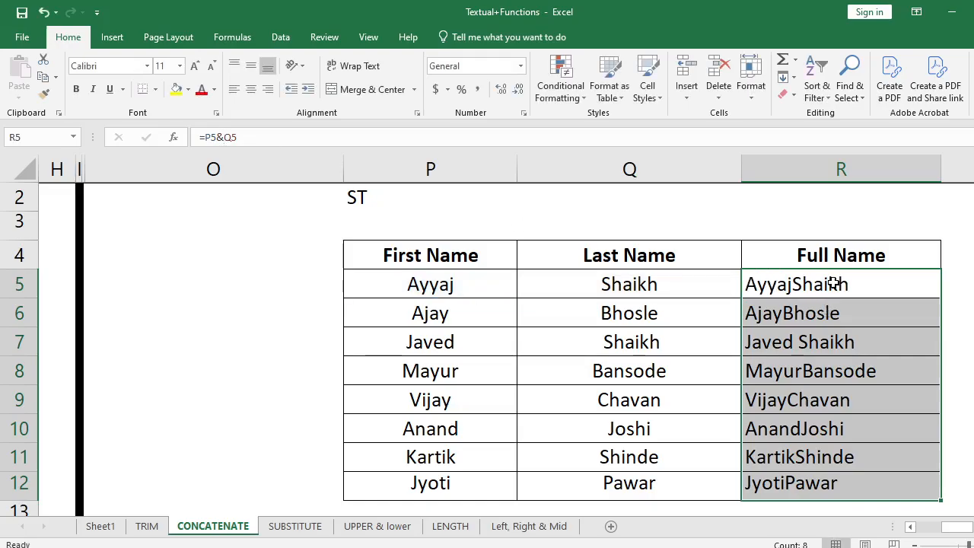
Add a space between the two names in R5 by changing its formula to =P5&" "&Q5.
click(833, 284)
key(XF86MonBrightnessDown)
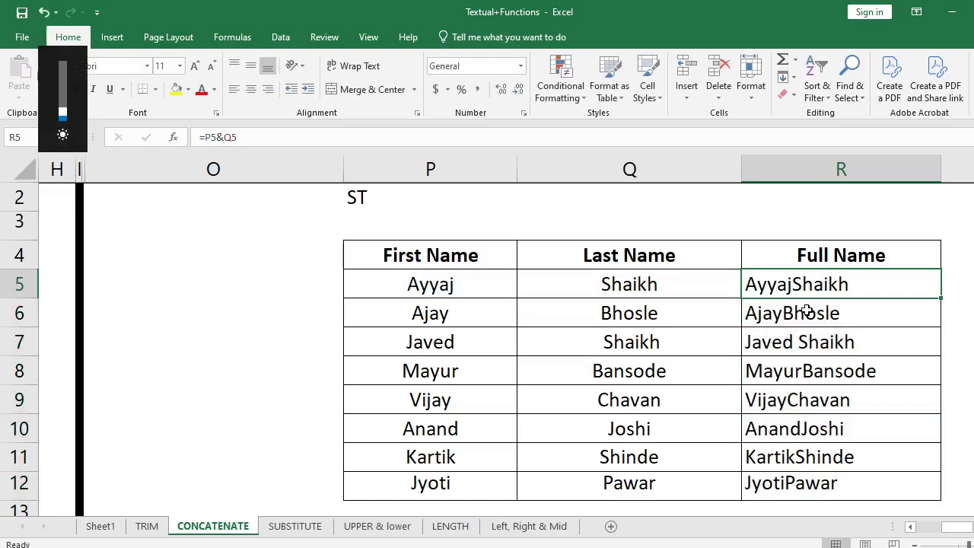
key(F2)
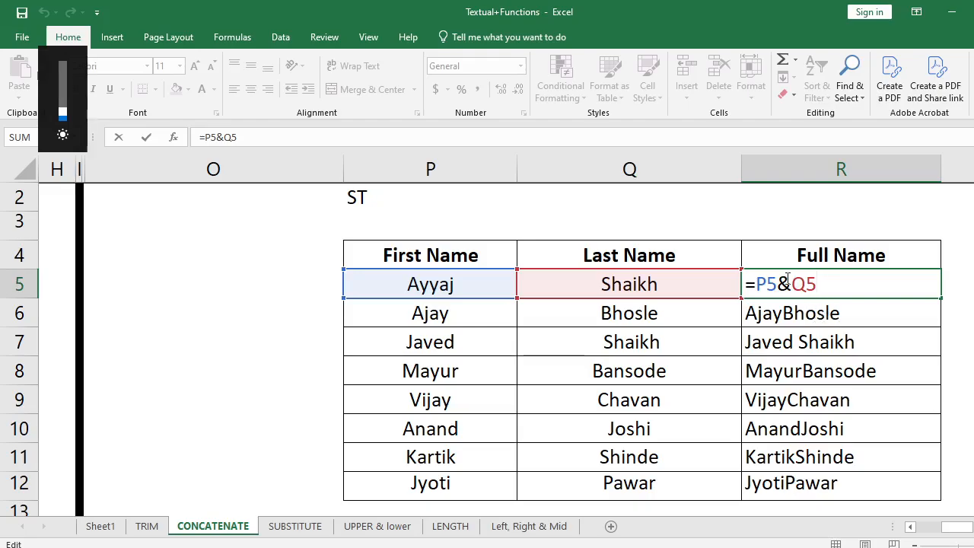
key(Escape)
key(F2)
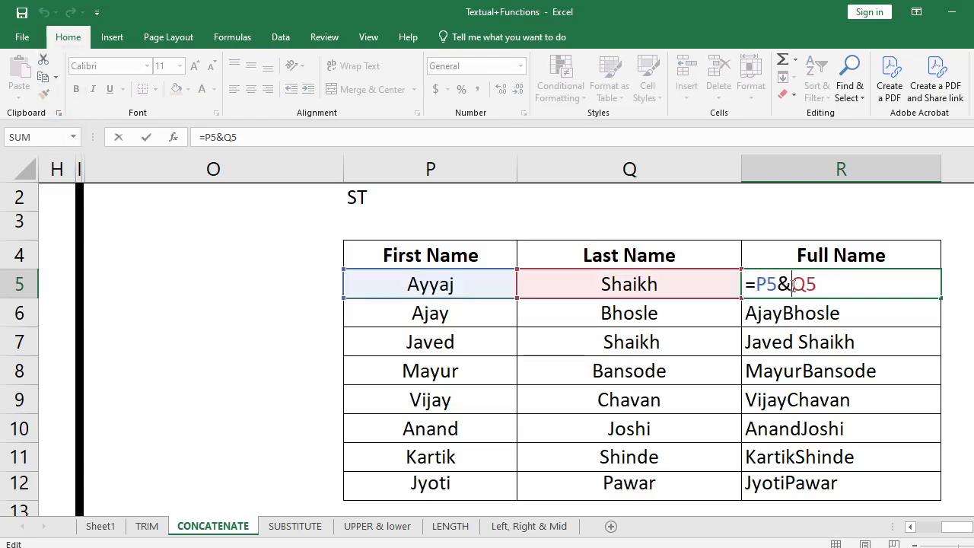
text(" )
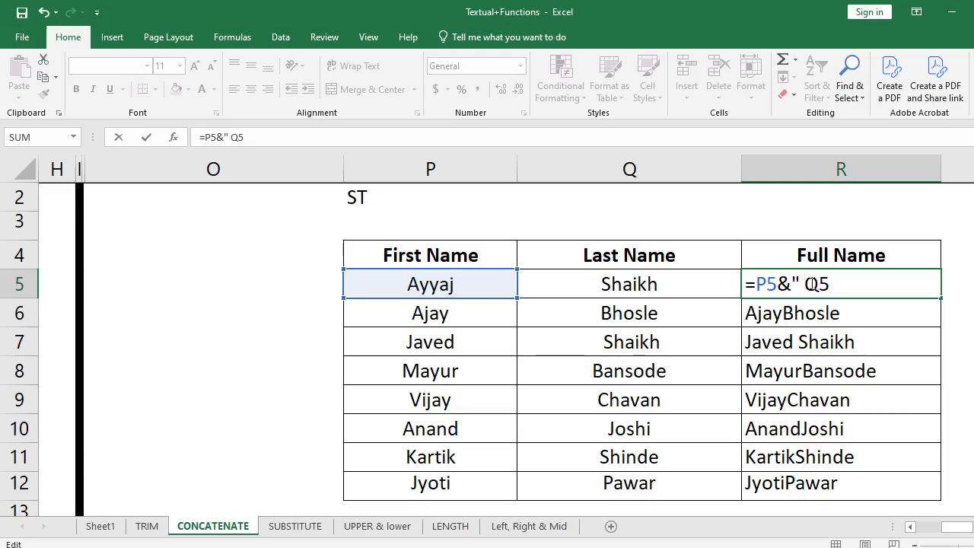
text(")
key(XF86MonBrightnessDown)
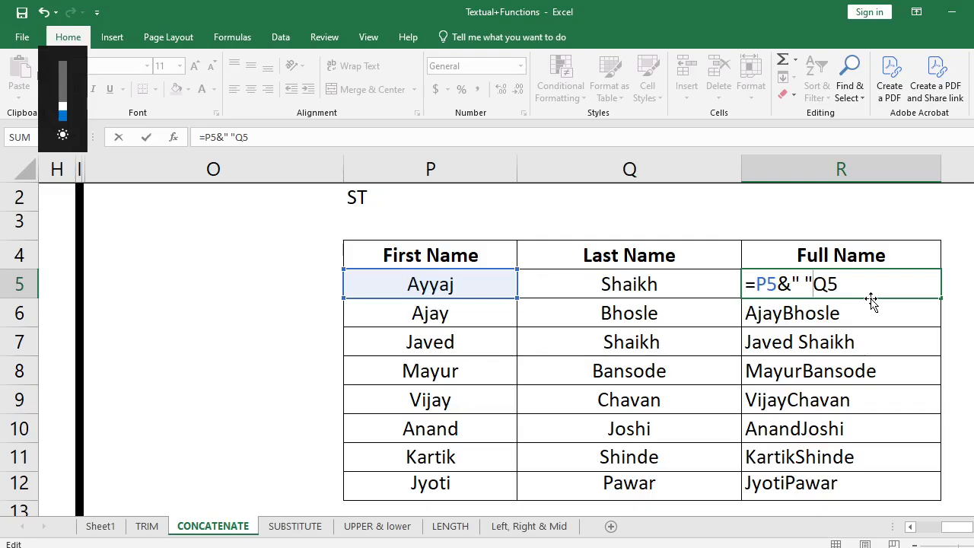
text(&)
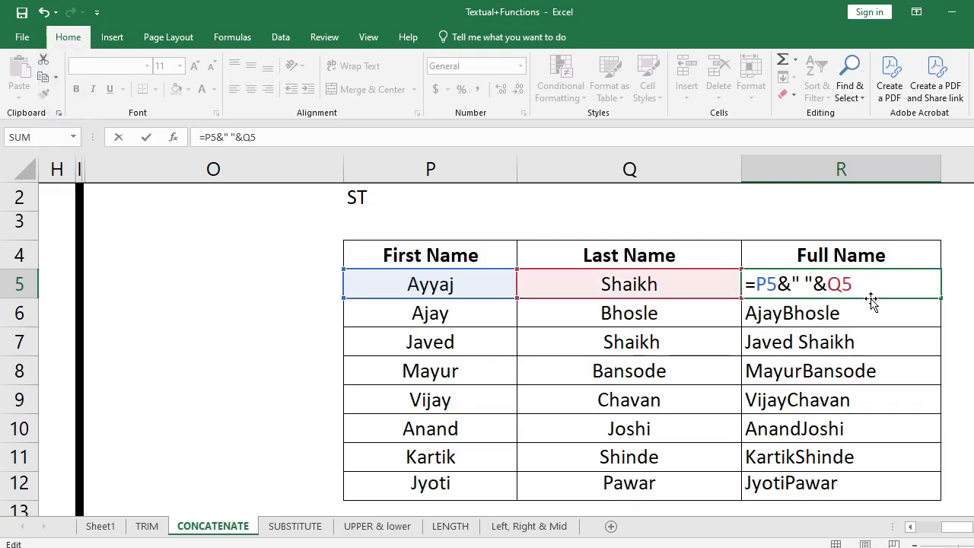
key(Return)
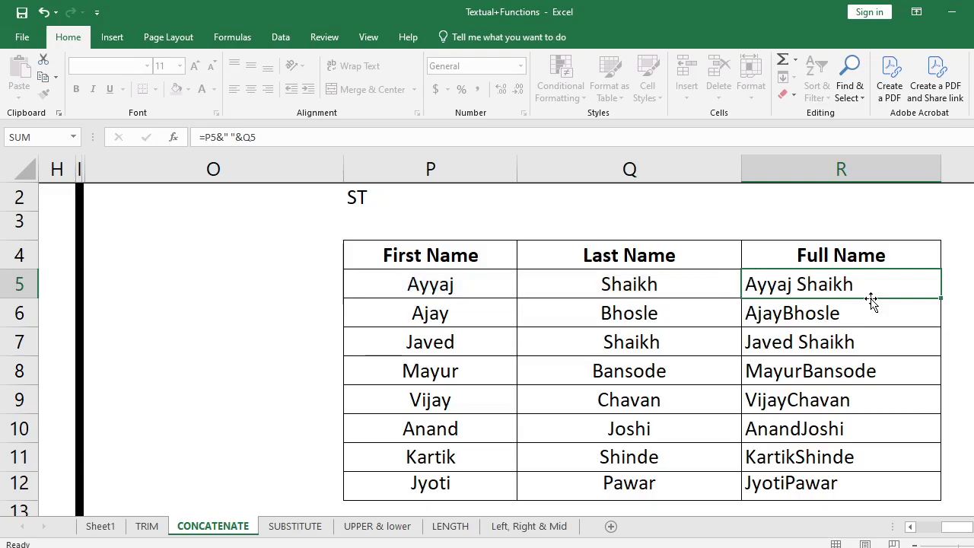
Fill the Full Name formula with the space from R5 down through R12.
drag(867, 280, 841, 487)
key(ctrl+d)
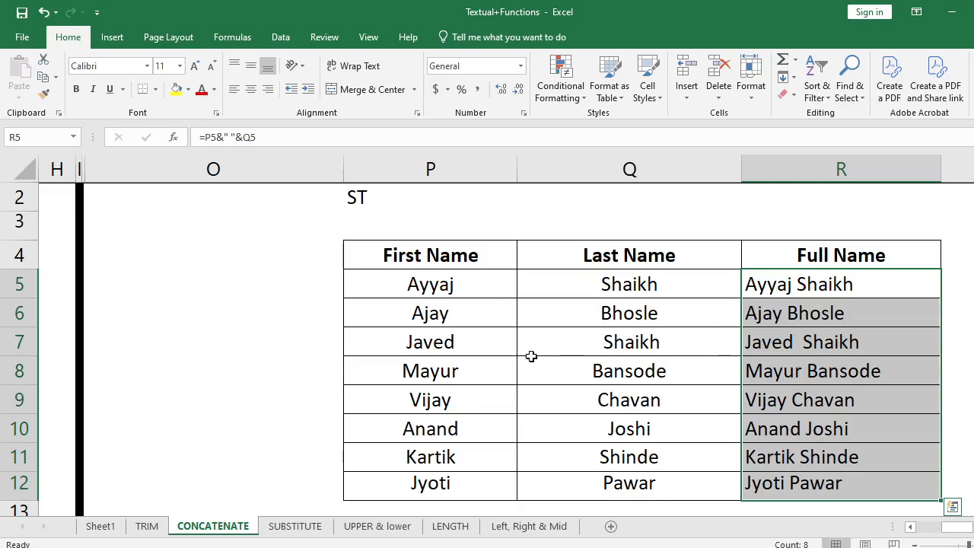
scroll(537, 357, down, 1)
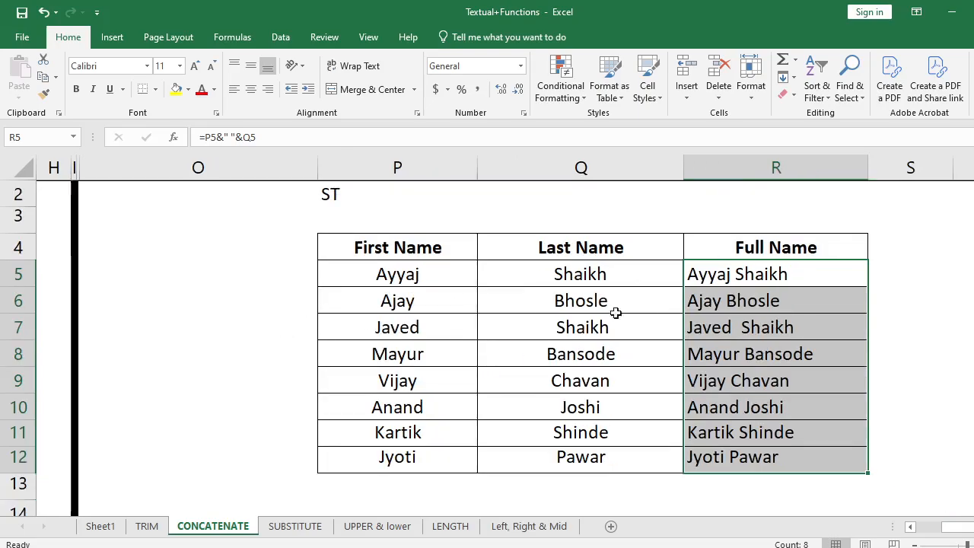
drag(793, 279, 783, 457)
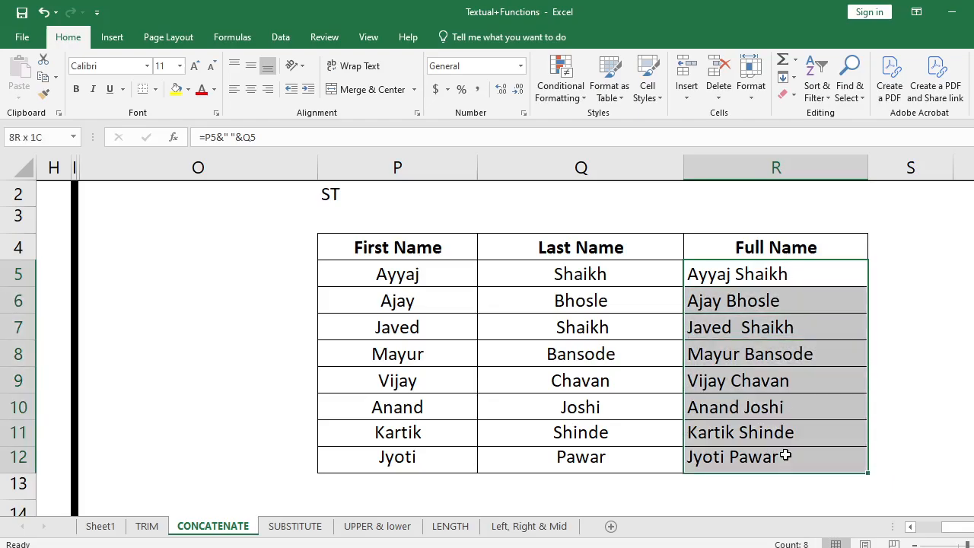
Enter the formula =CONCATENATE(P5," ",Q5) in S5, beside the Full Name column.
click(909, 276)
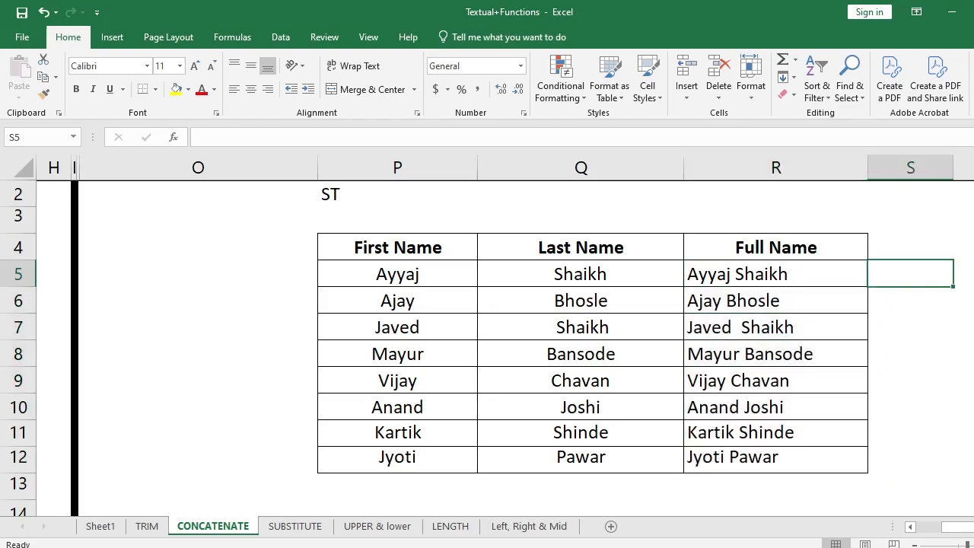
text(=con)
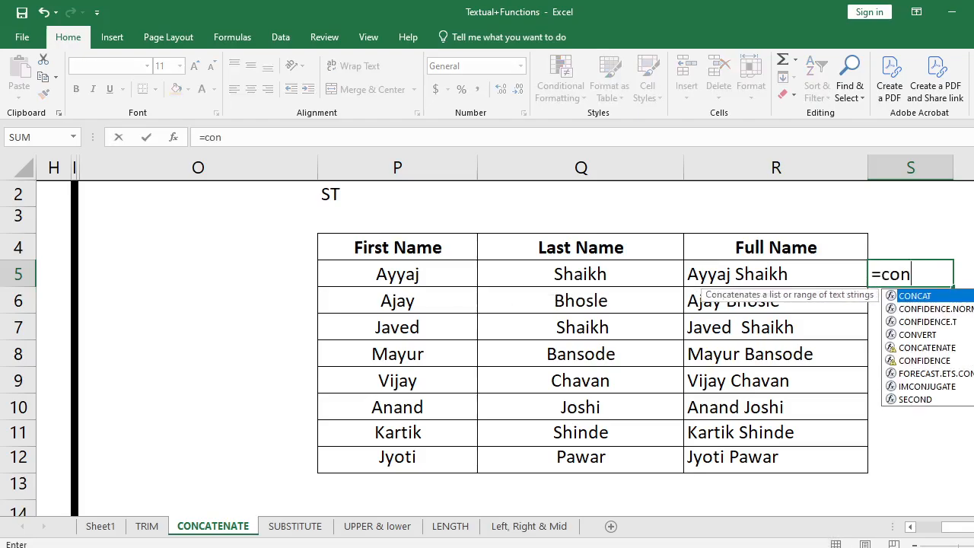
double_click(919, 347)
click(434, 283)
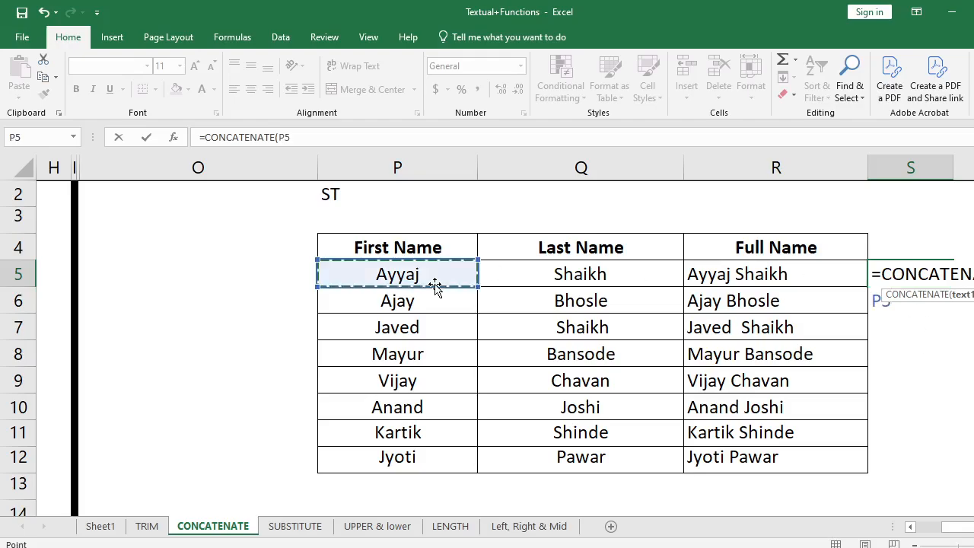
drag(951, 526, 966, 527)
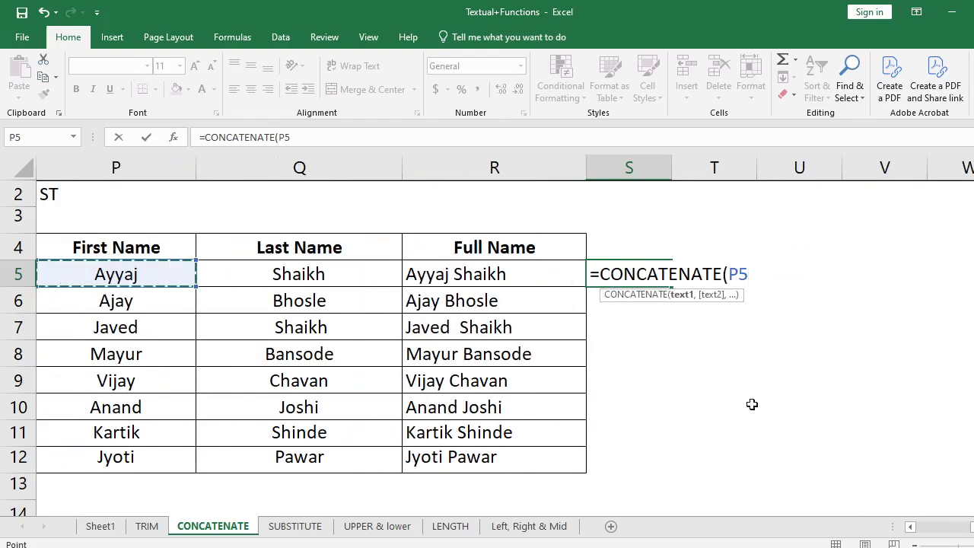
text(,)
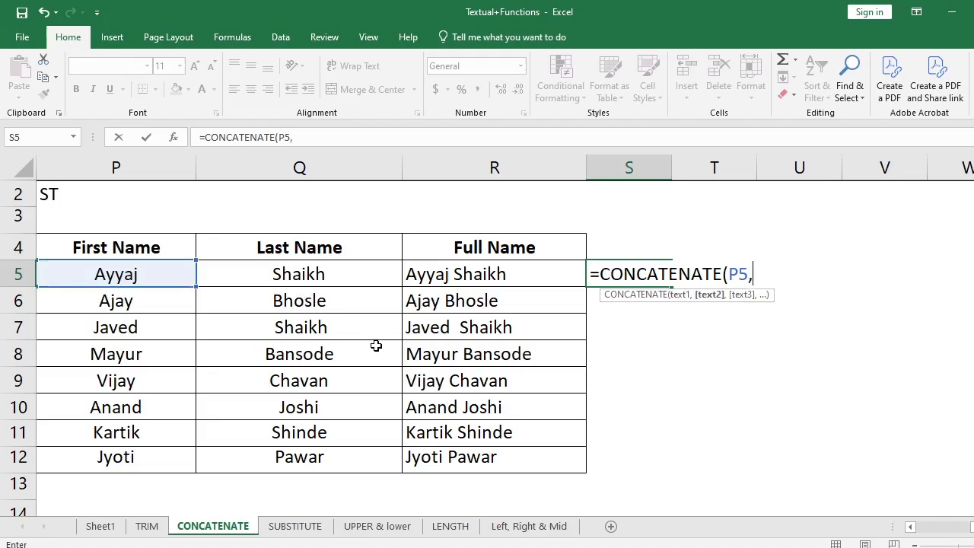
click(318, 281)
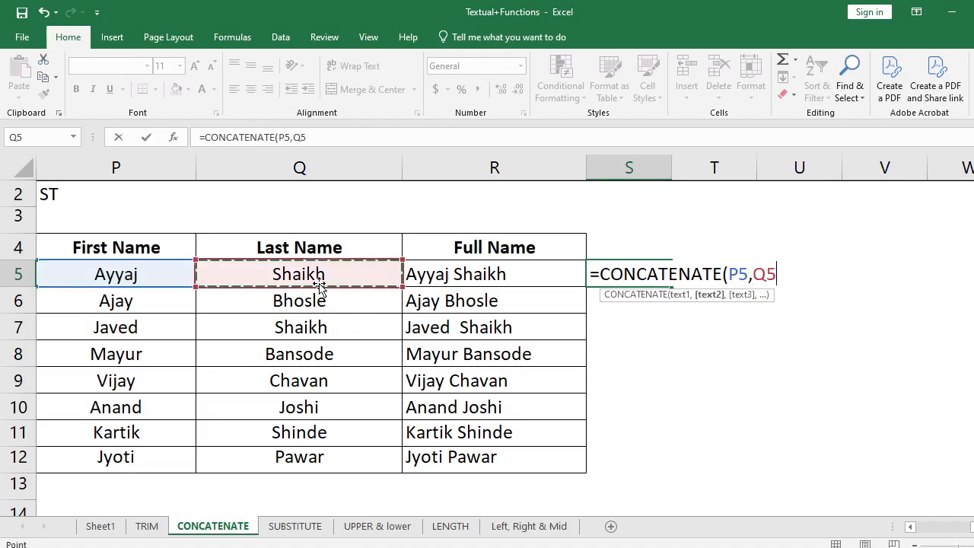
click(295, 135)
text(" ",Q5)
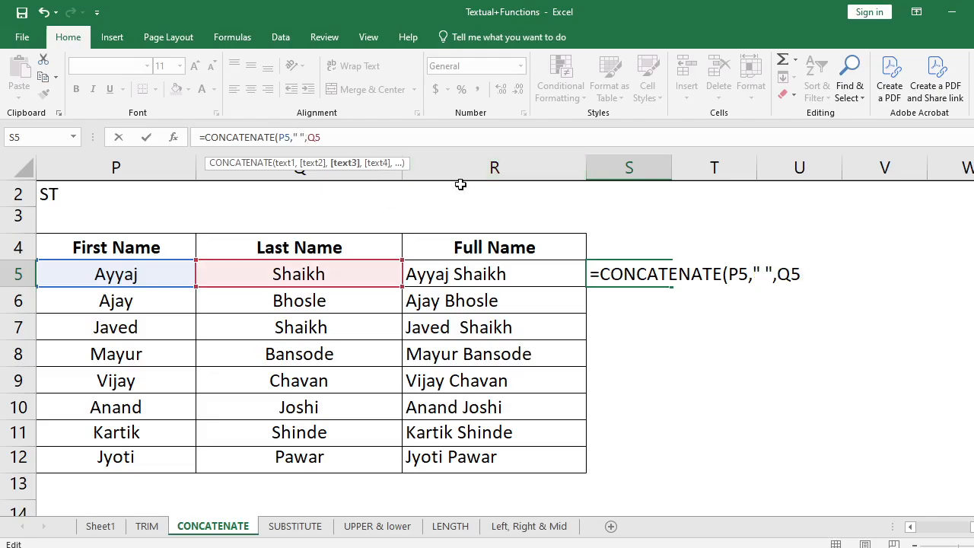
text())
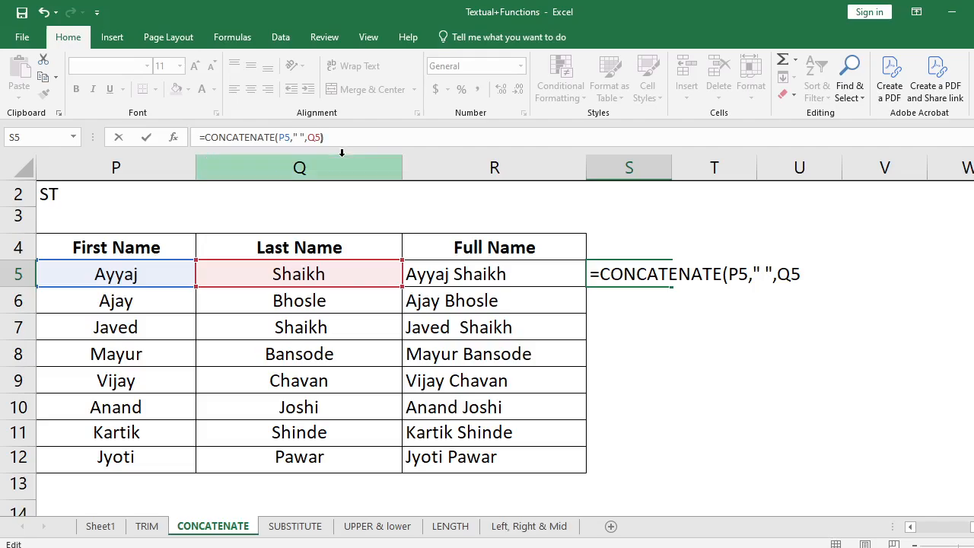
key(Return)
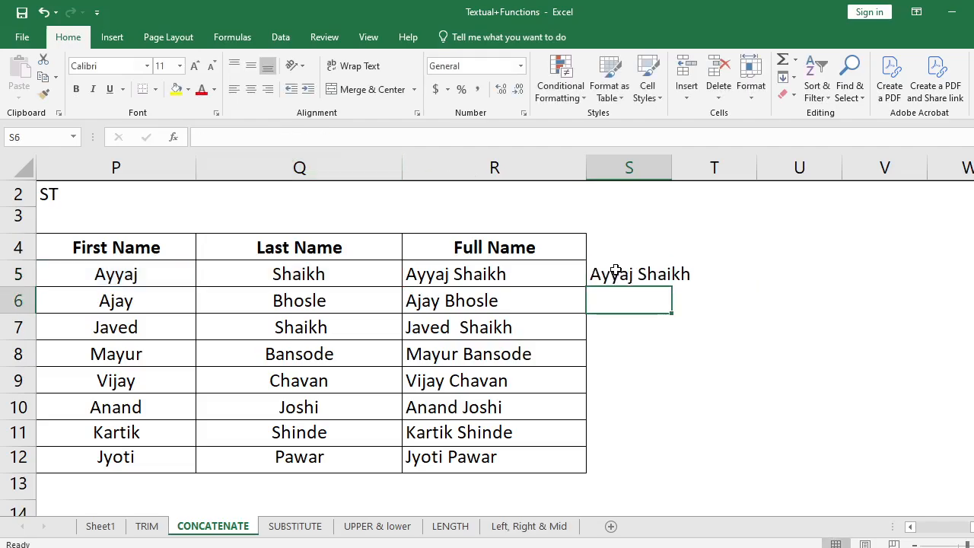
Fill the CONCATENATE formula from S5 down through S12 and widen column S to fit the full names.
drag(616, 271, 616, 454)
key(ctrl+d)
drag(670, 166, 755, 166)
Compare the formulas in R5 and S5, and review the CONCATENATE function's description and syntax alongside the name table.
click(524, 276)
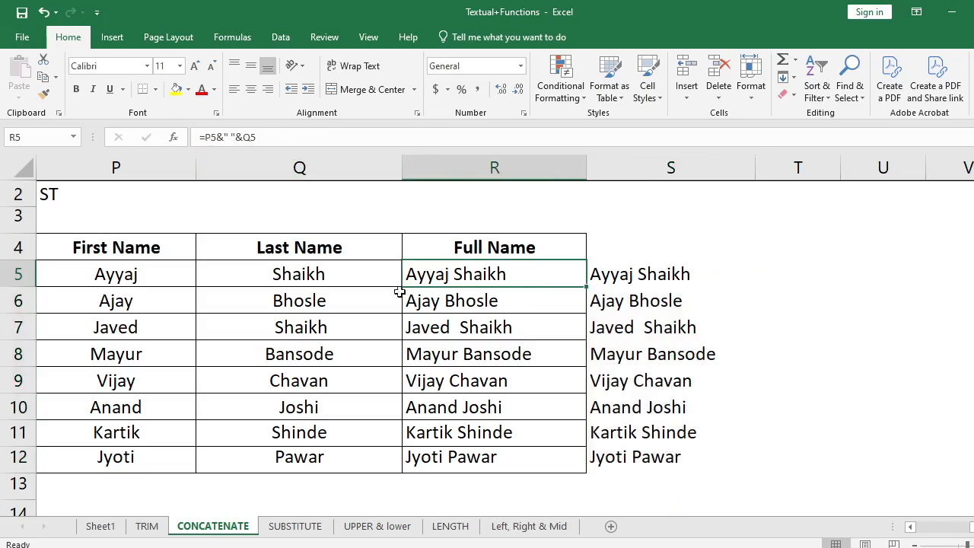
click(601, 274)
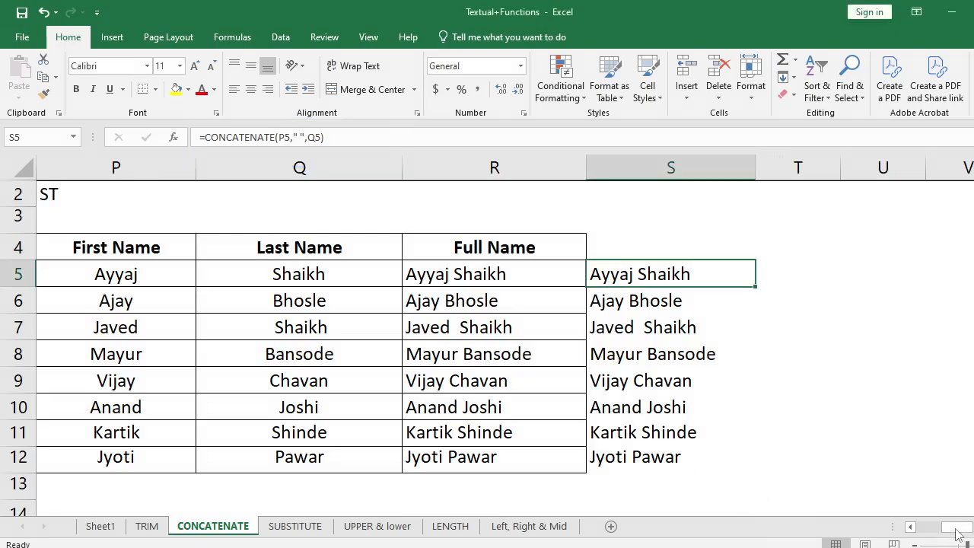
drag(956, 529, 950, 530)
scroll(622, 420, down, 1)
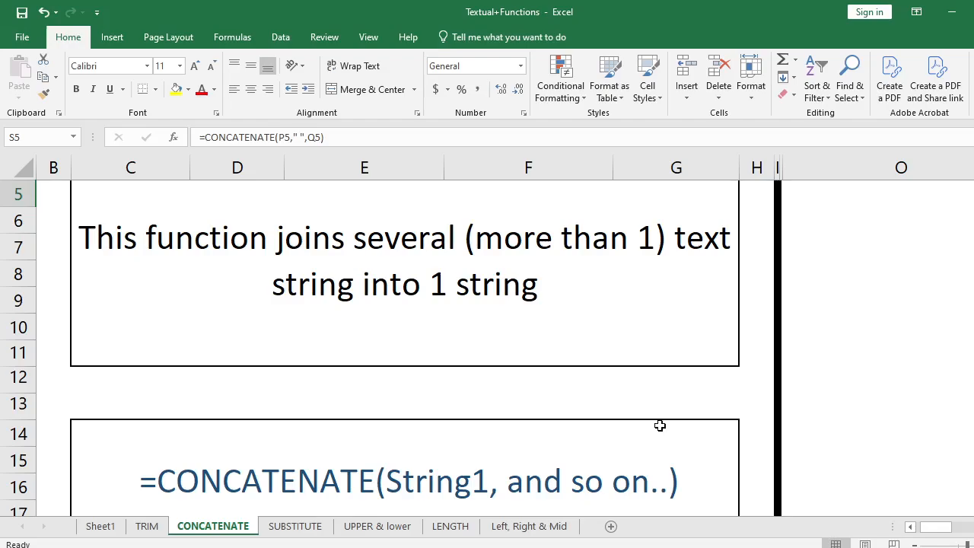
scroll(659, 425, down, 1)
right_click(659, 425)
key(Escape)
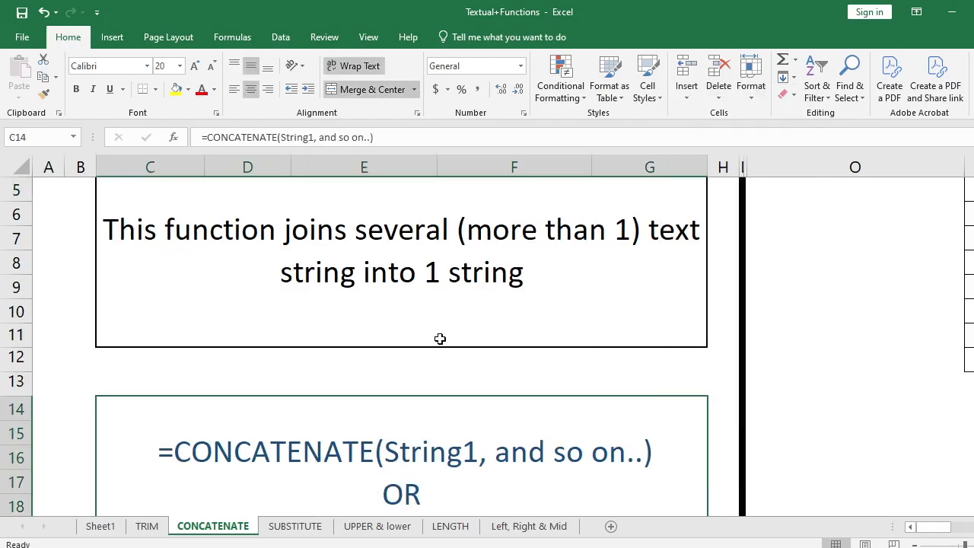
scroll(440, 339, down, 1)
scroll(549, 450, down, 1)
drag(700, 395, 852, 392)
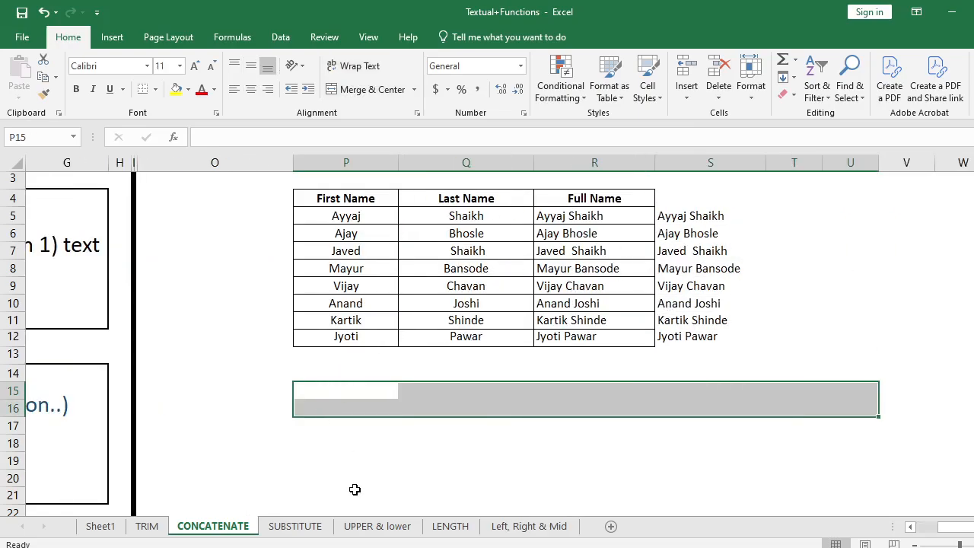
Open the SUBSTITUTE sheet and read the function's description and syntax beside its example strings.
click(295, 526)
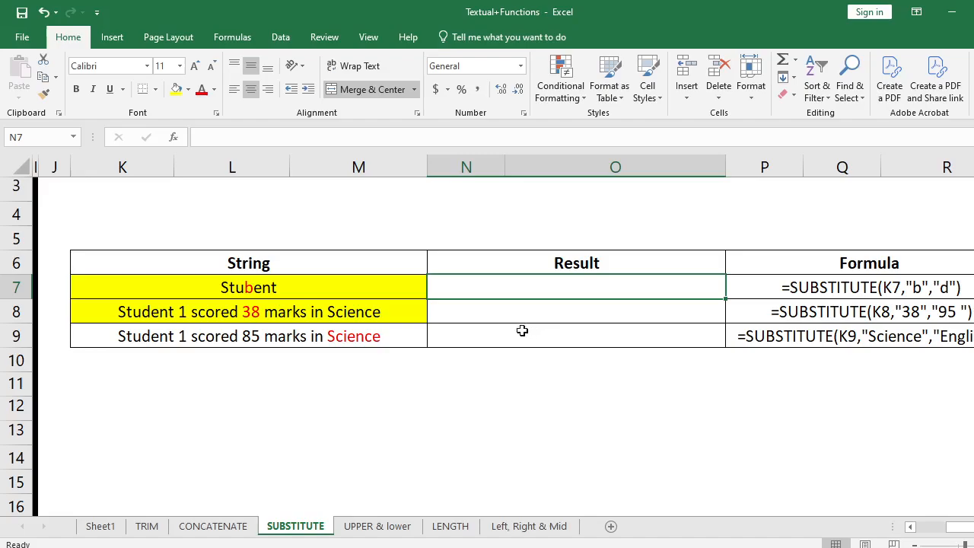
click(936, 526)
scroll(678, 422, down, 2)
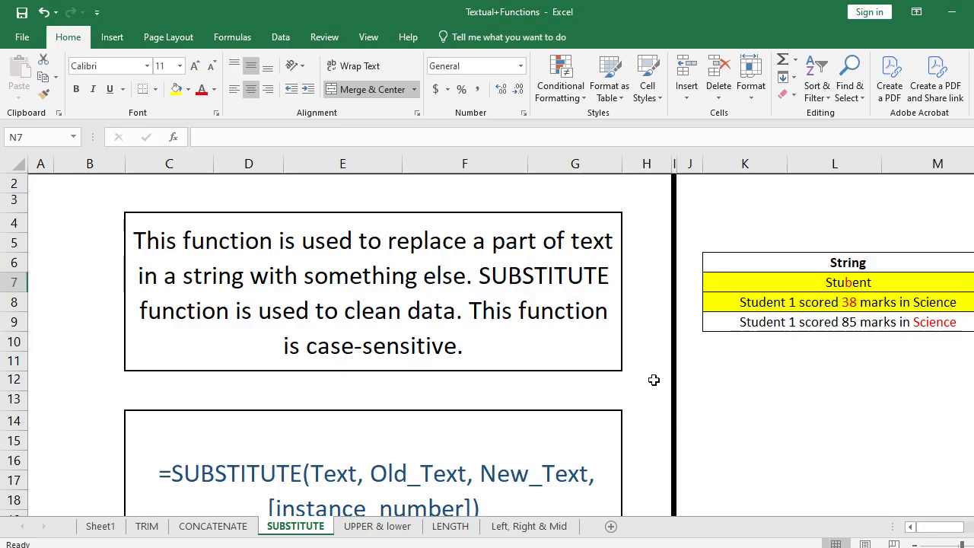
scroll(653, 379, up, 1)
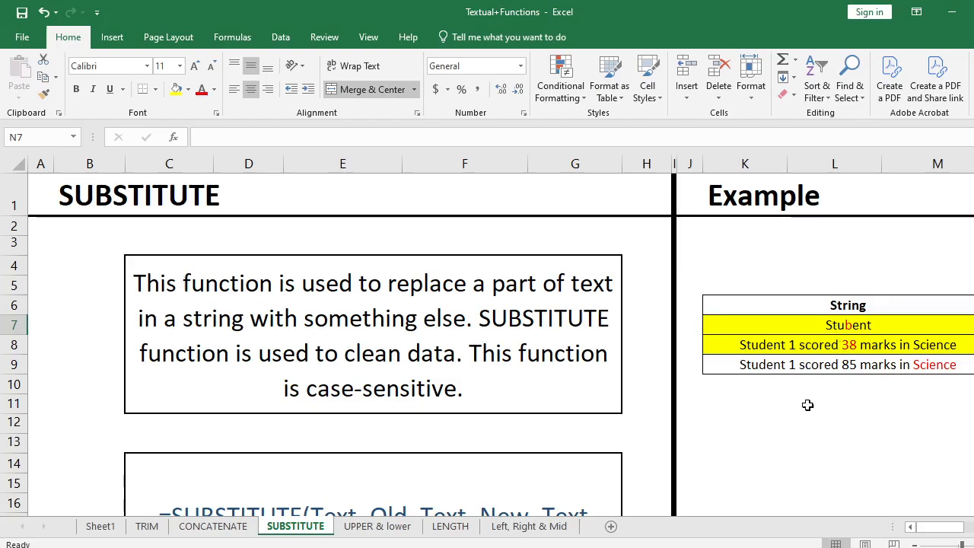
scroll(765, 383, down, 1)
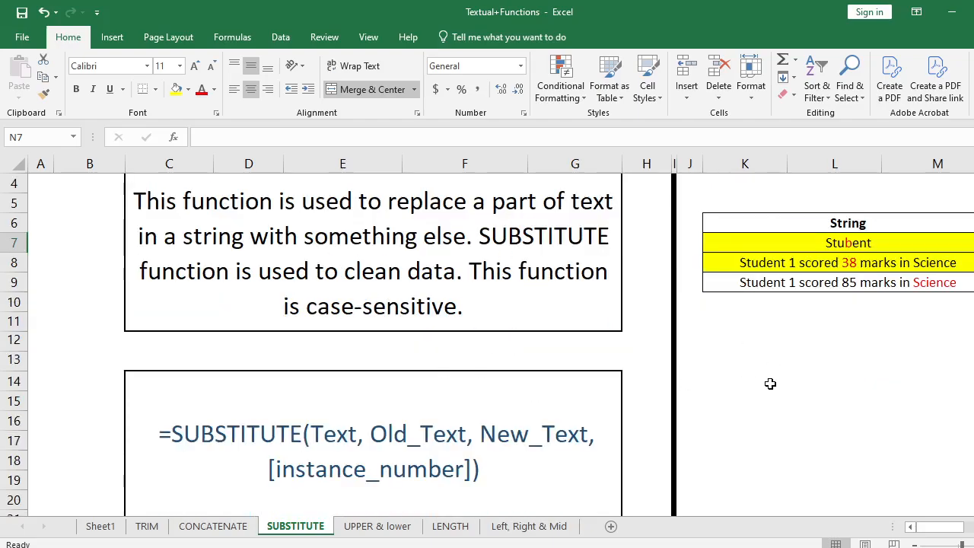
Review the example strings and the empty Result column on the SUBSTITUTE sheet, focusing on the misspelled word in K7.
drag(770, 383, 908, 327)
click(667, 342)
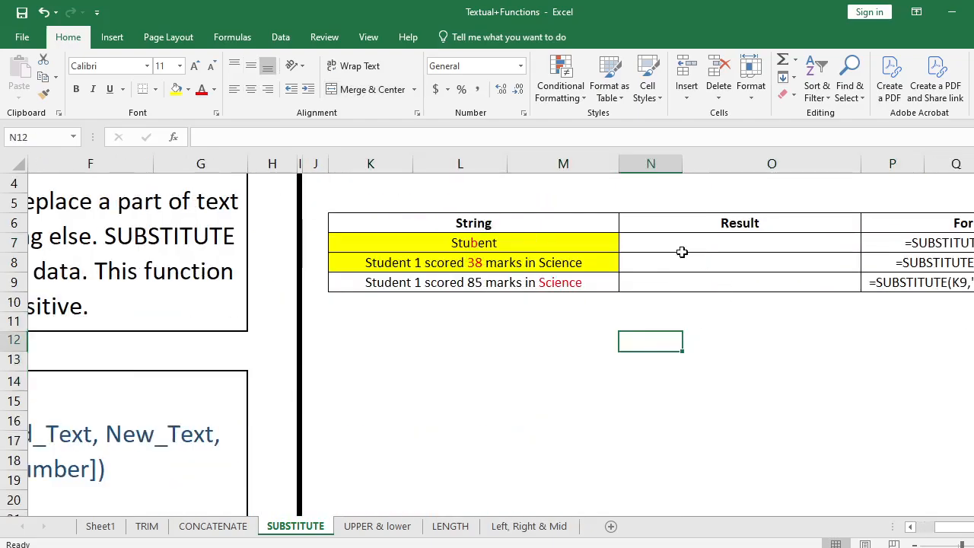
scroll(681, 251, up, 1)
click(508, 322)
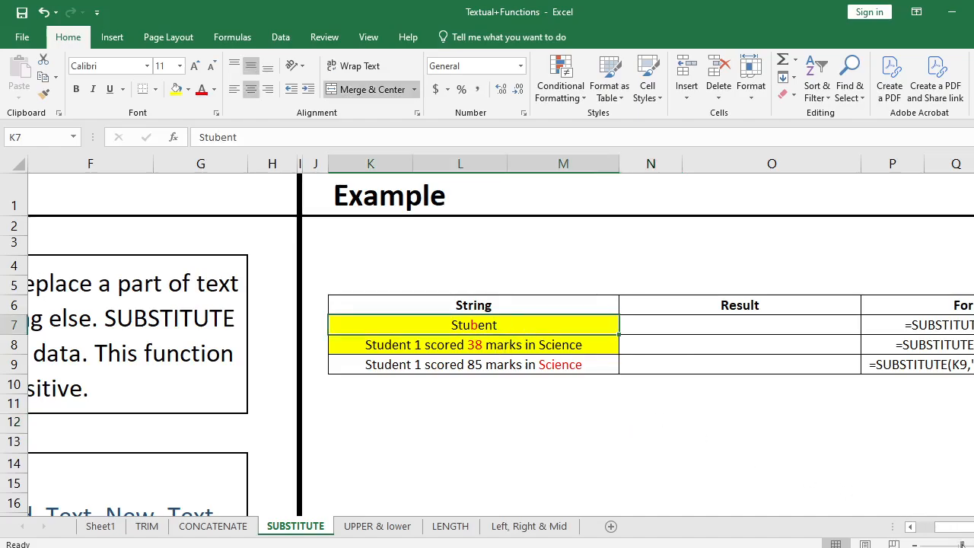
scroll(508, 322, up, 3)
click(445, 387)
click(359, 307)
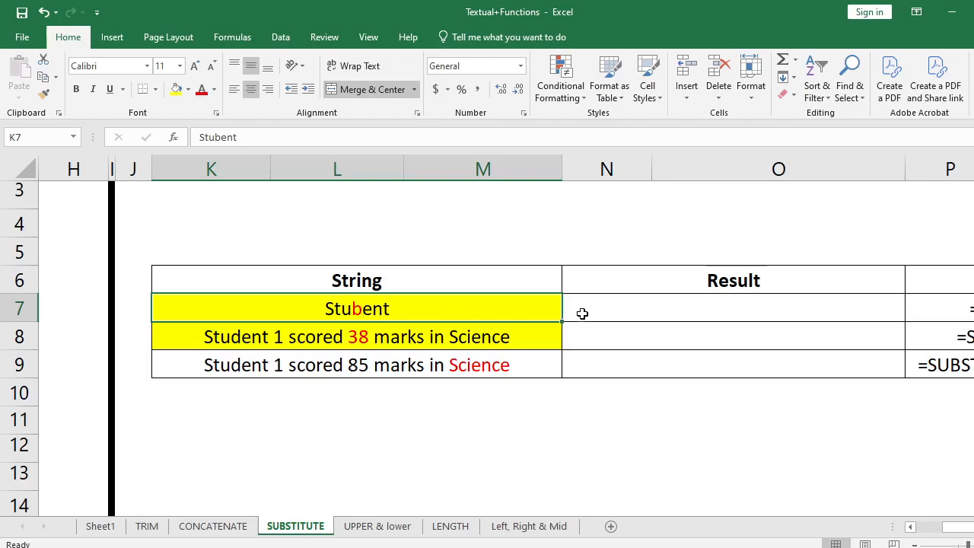
Enter the formula =SUBSTITUTE(K7,"b","d") in N7 to correct the misspelled word.
click(635, 310)
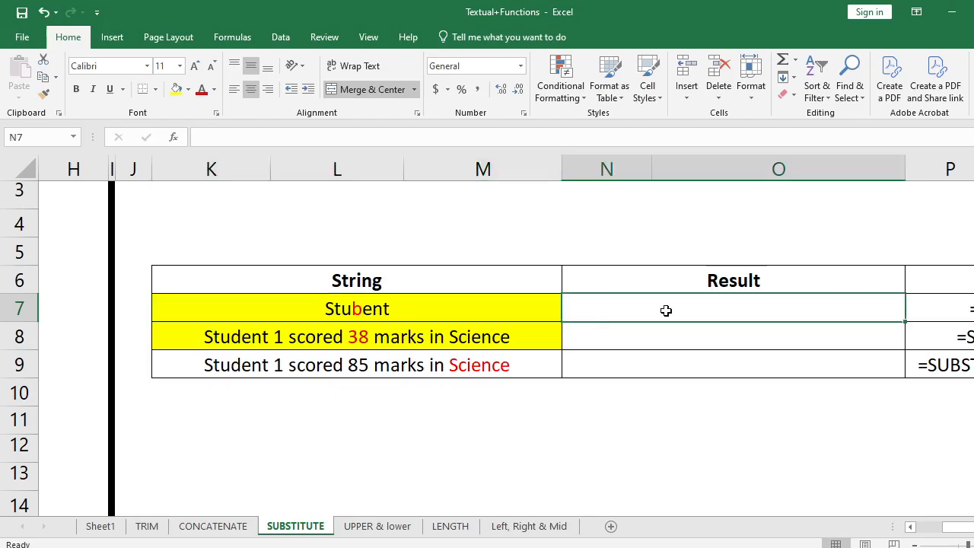
text(=sub)
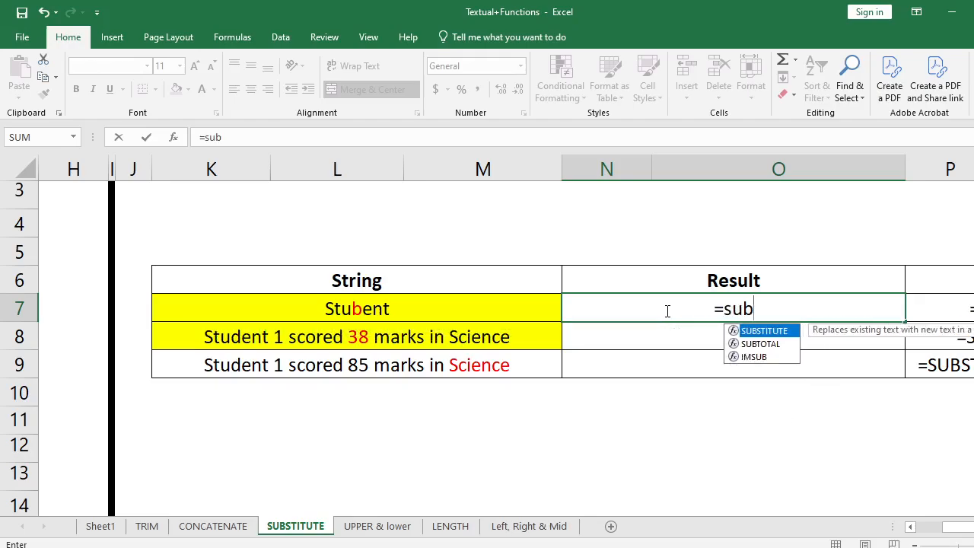
double_click(756, 331)
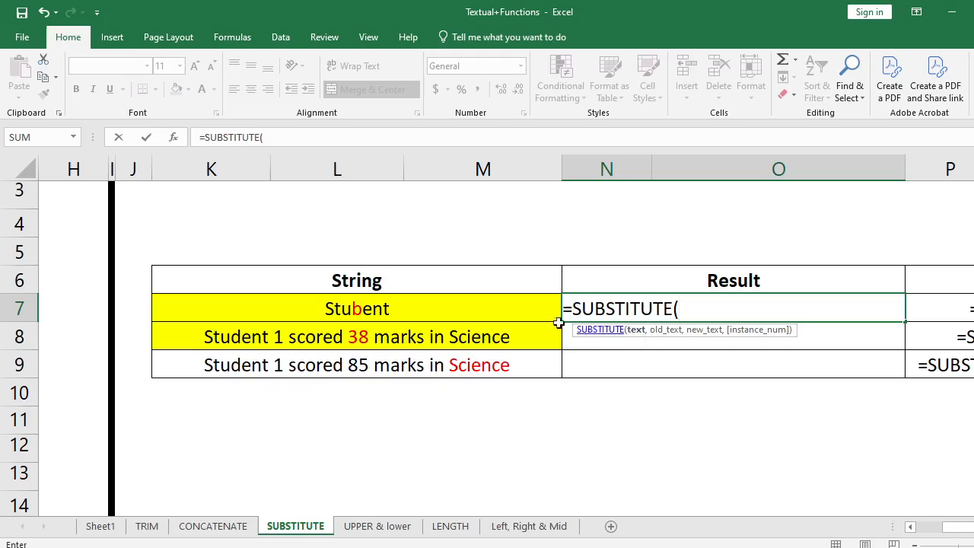
click(443, 310)
text(,)
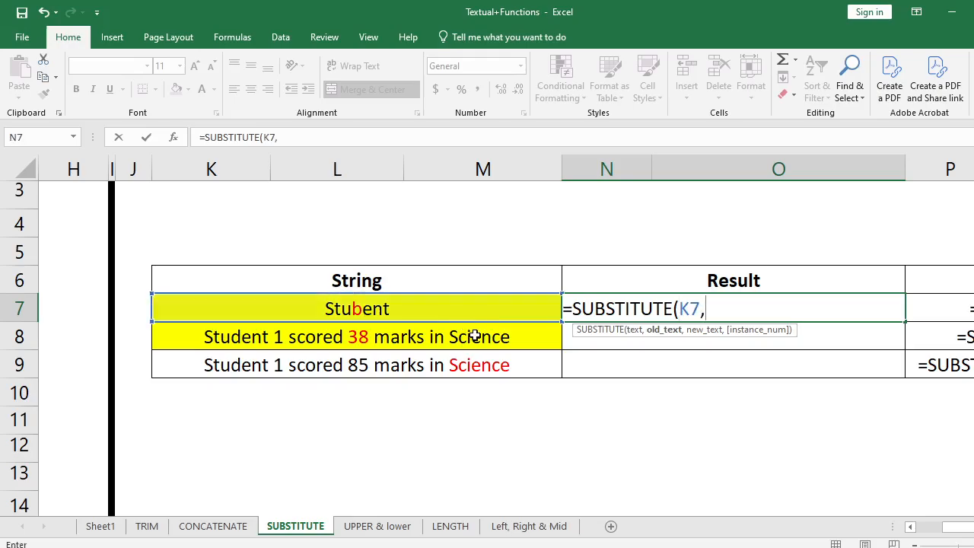
text("b","d)
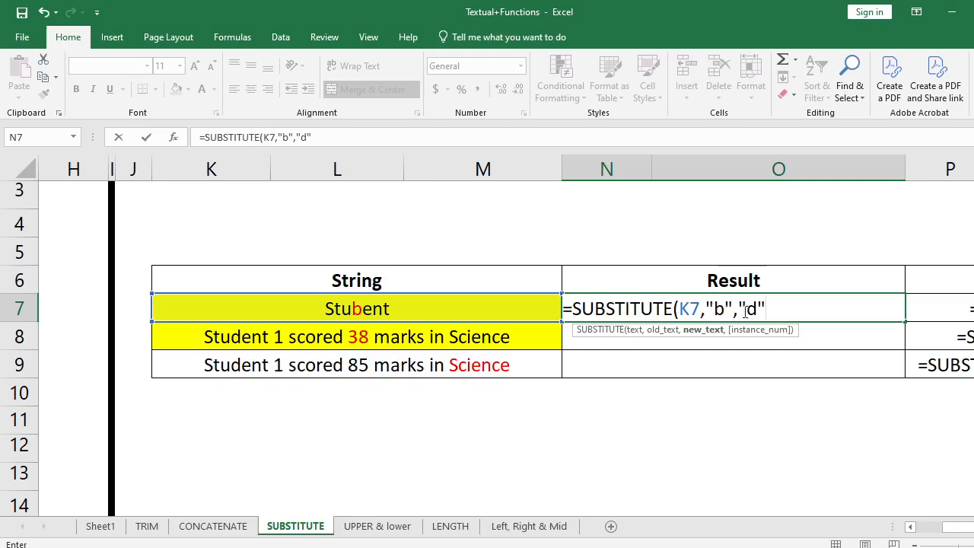
text("))
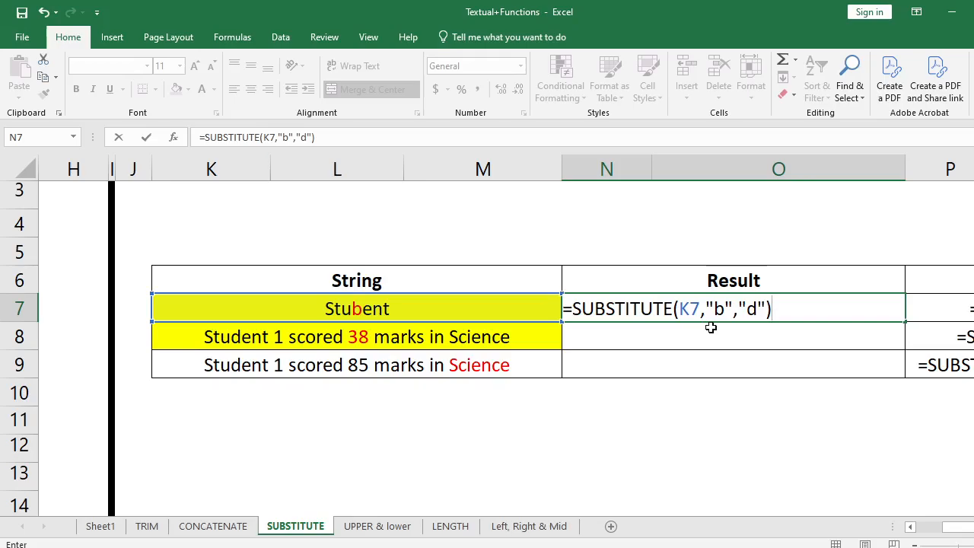
key(Return)
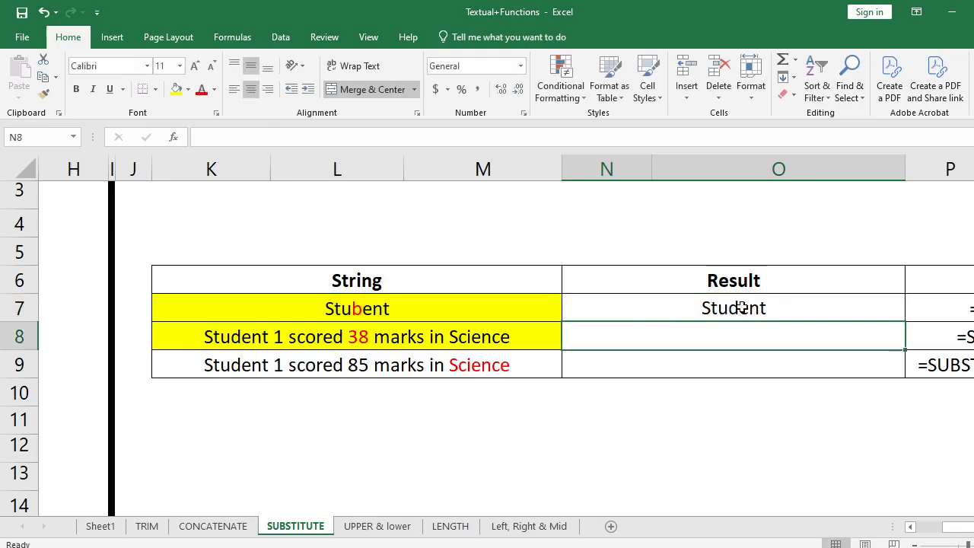
Enter the formula =SUBSTITUTE(K8,"38","83") in N8 to replace the marks in the second string.
click(738, 311)
click(705, 332)
text(=sub)
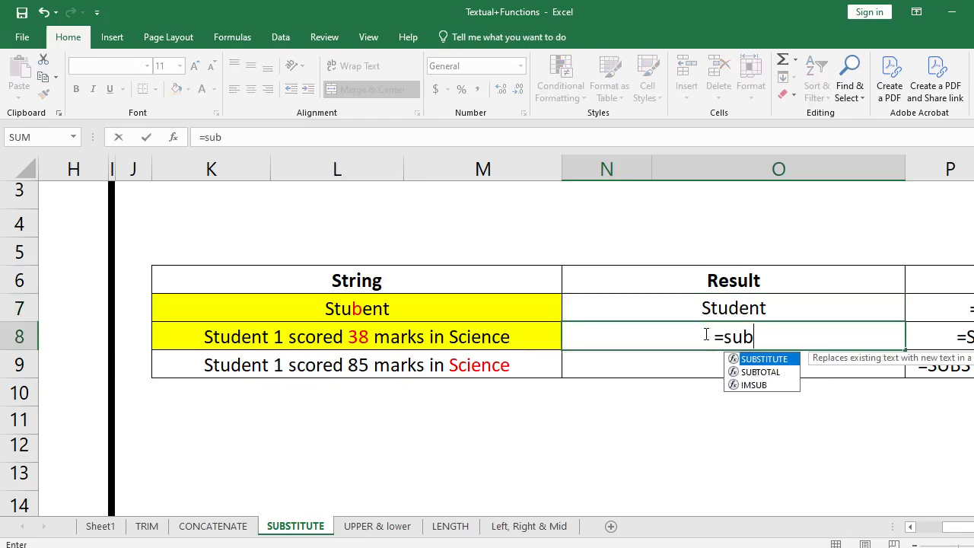
double_click(734, 358)
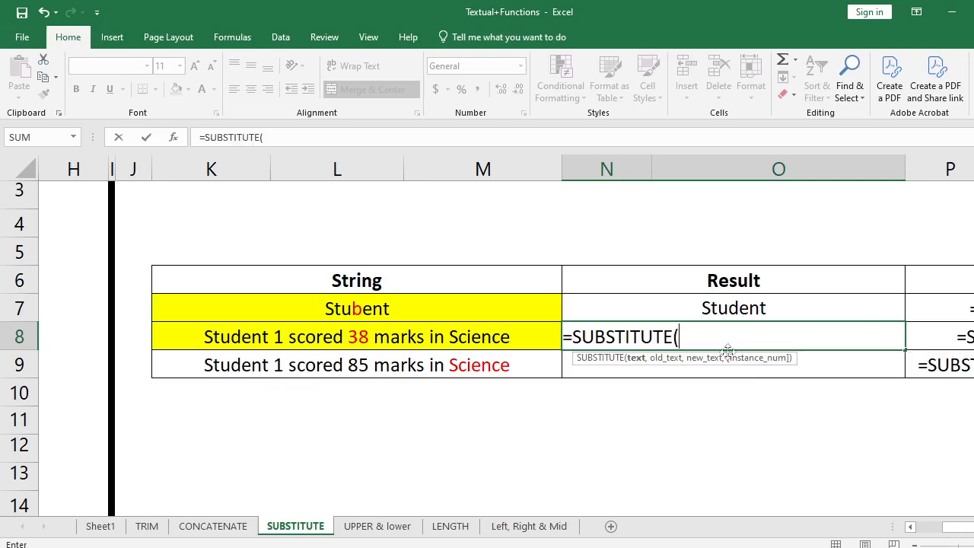
click(459, 341)
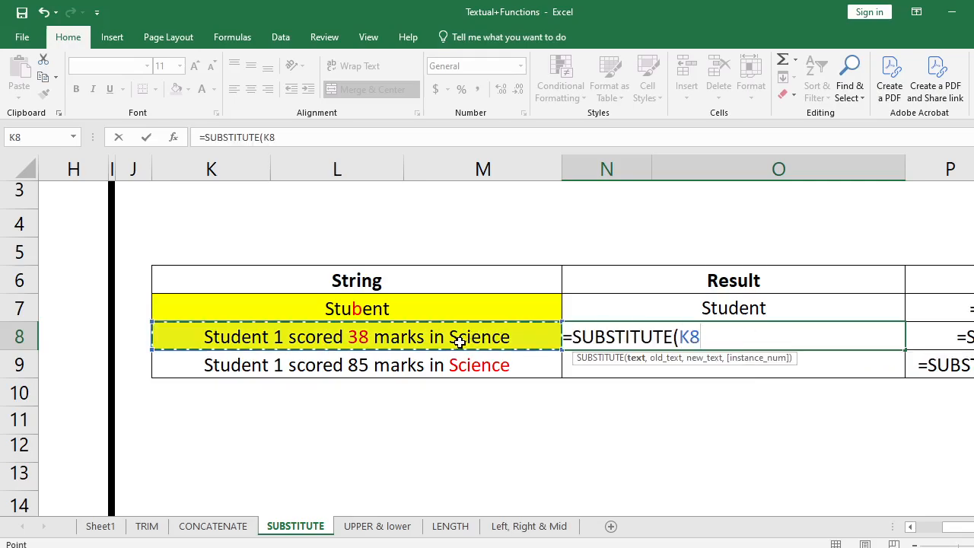
text(,)
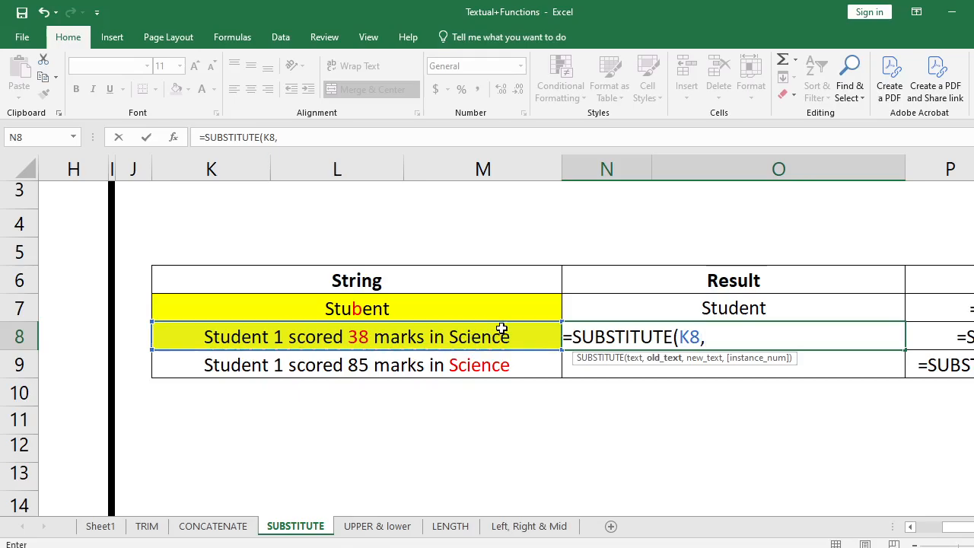
text("38",)
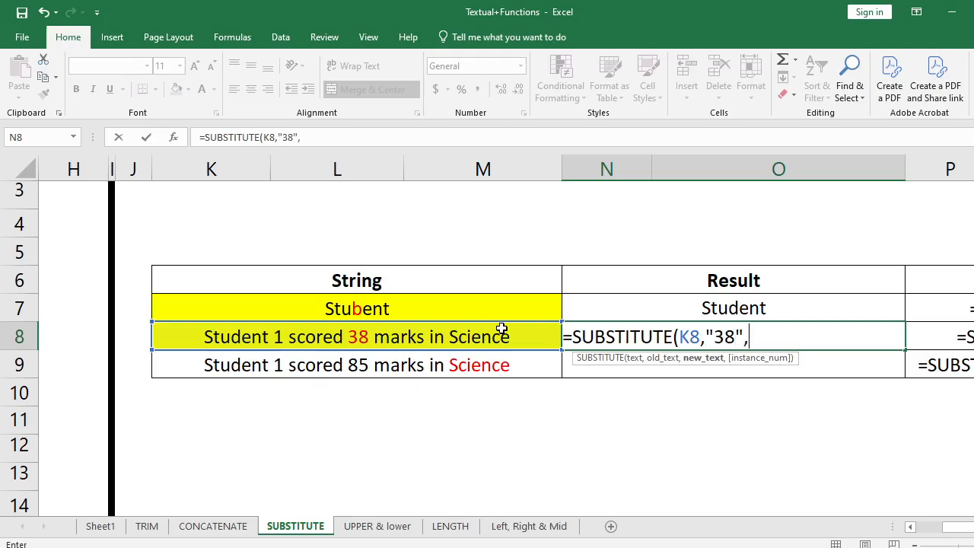
text("83"))
key(Return)
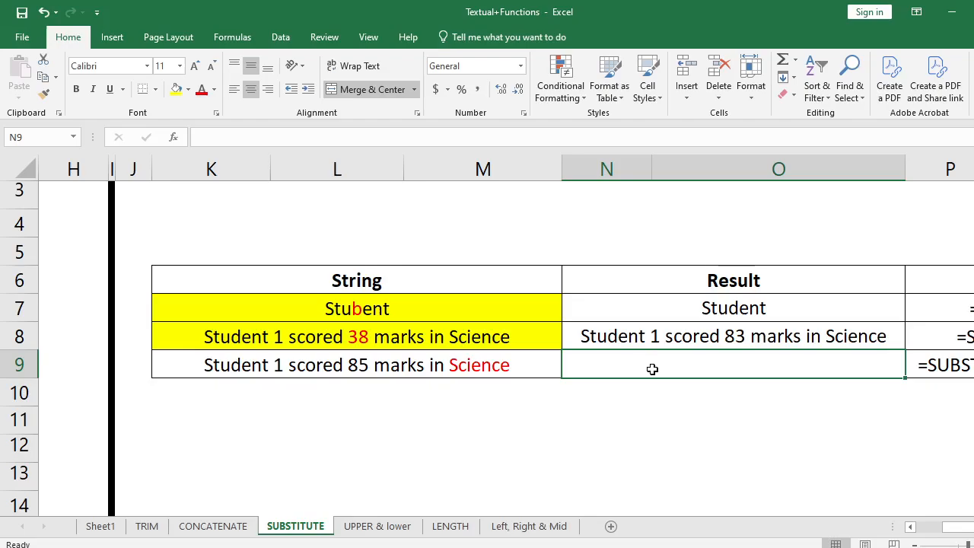
Enter the formula =SUBSTITUTE(K9,"Science","English") in N9 to replace the subject in the third string.
text(=sub)
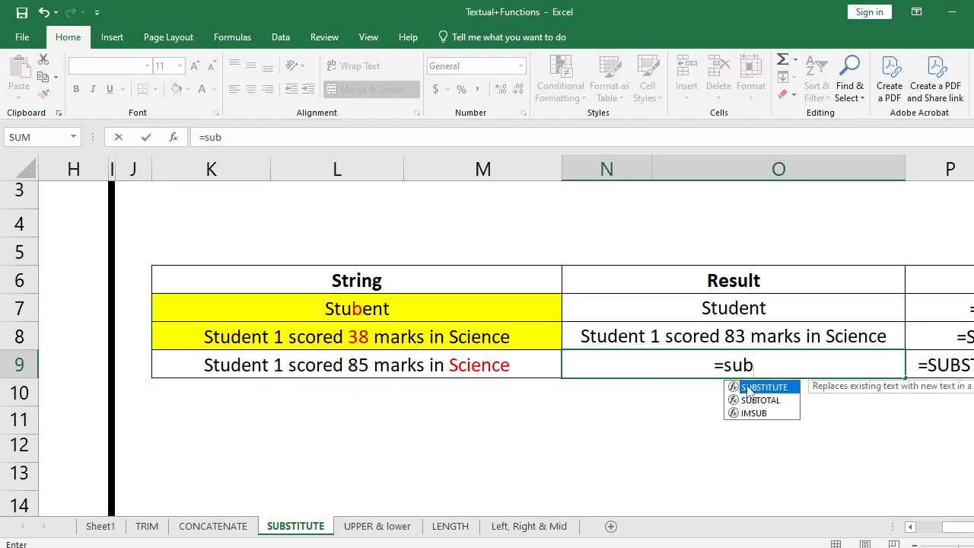
double_click(750, 387)
click(411, 365)
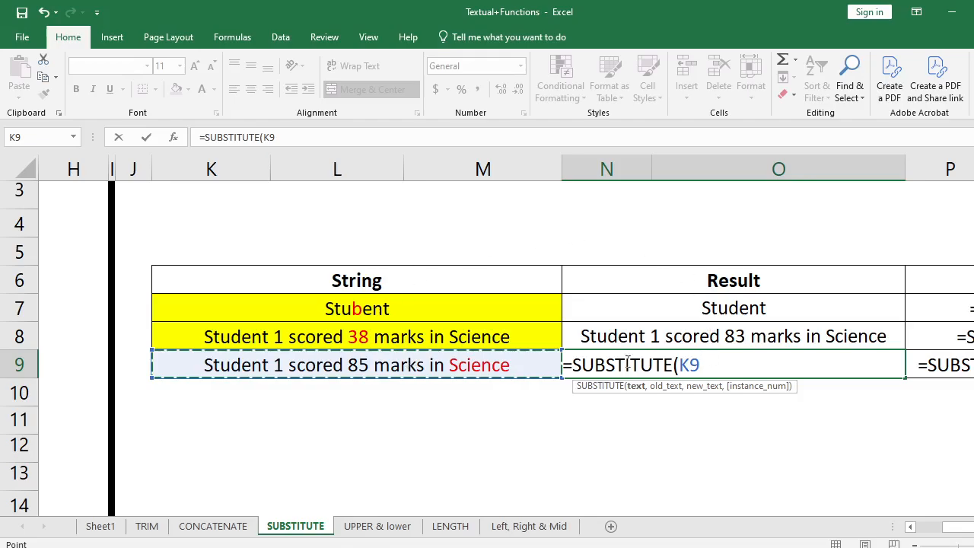
text(,)
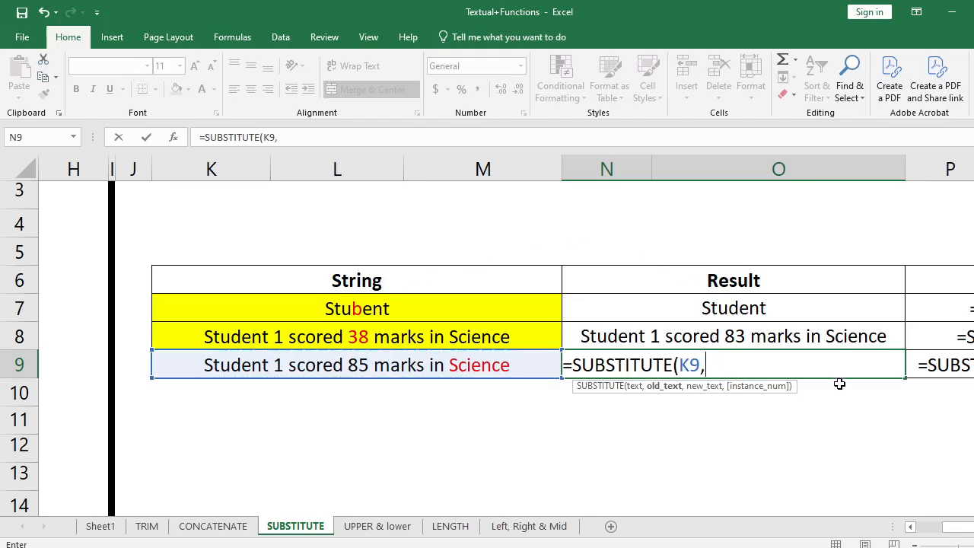
text("Sce)
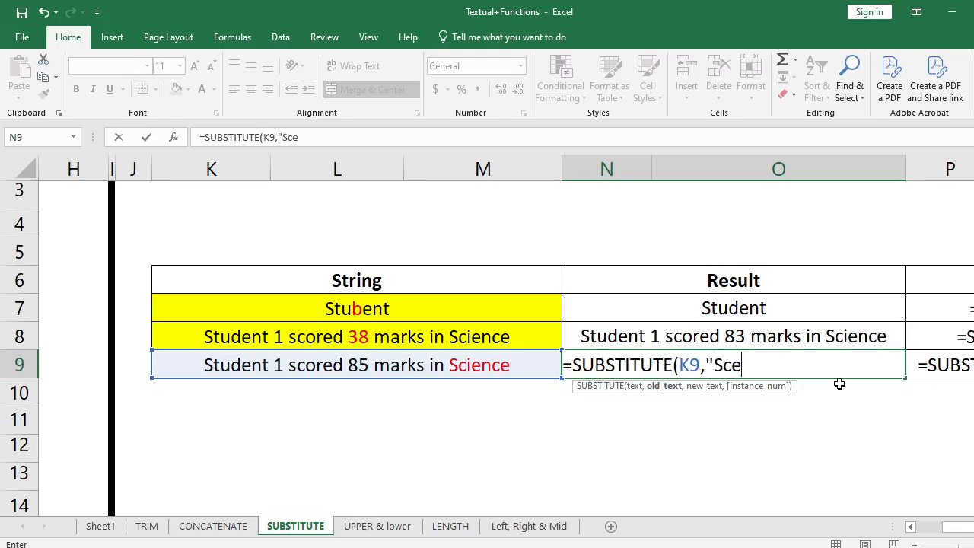
key(BackSpace)
text(ience)
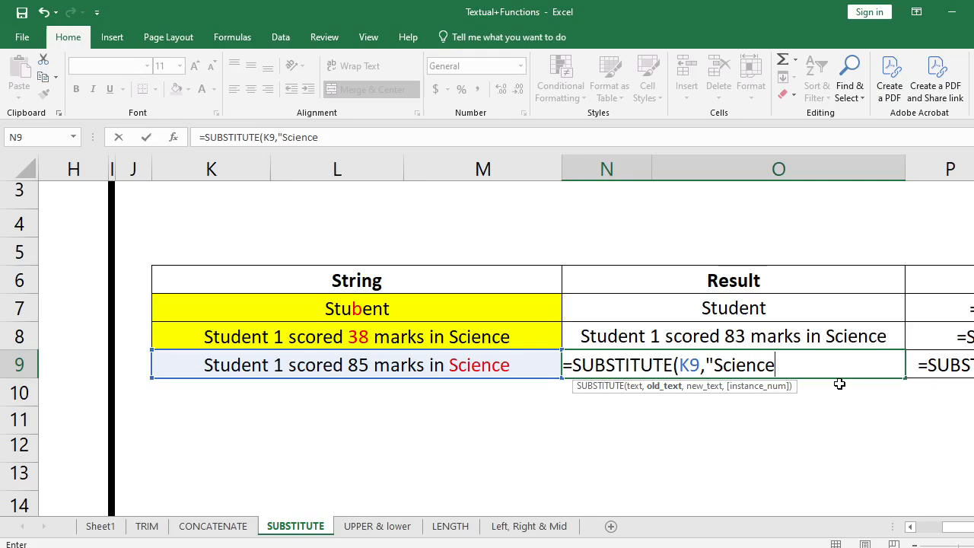
text(",)
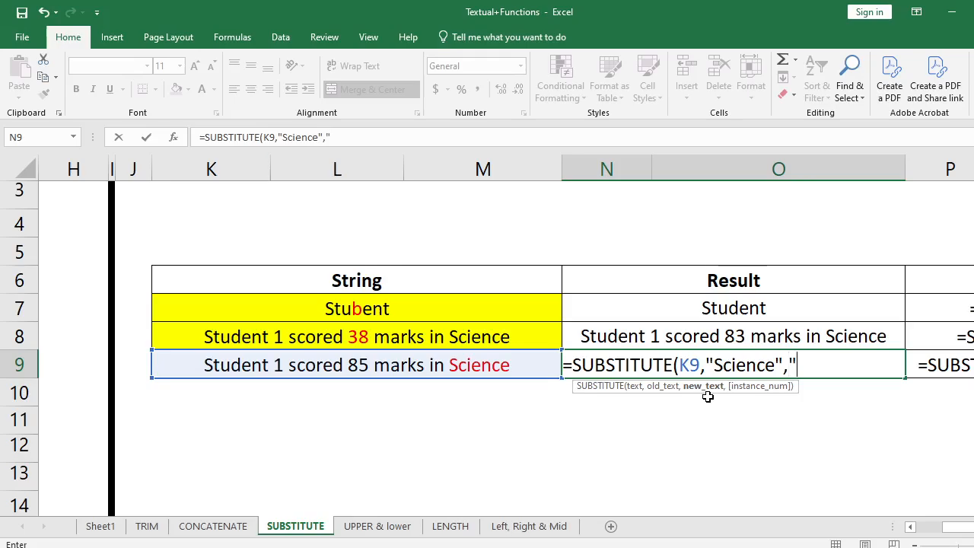
text("Engli)
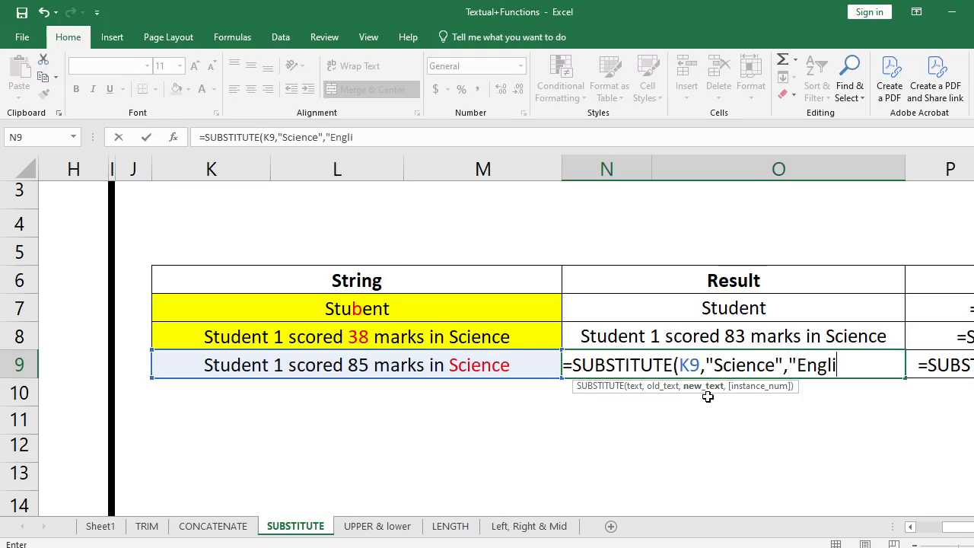
text(sh))
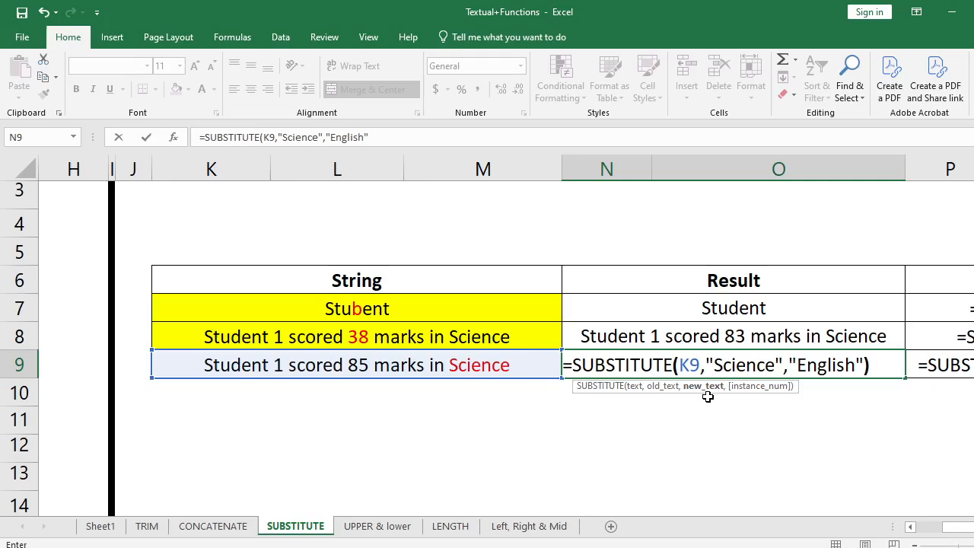
key(Return)
click(854, 364)
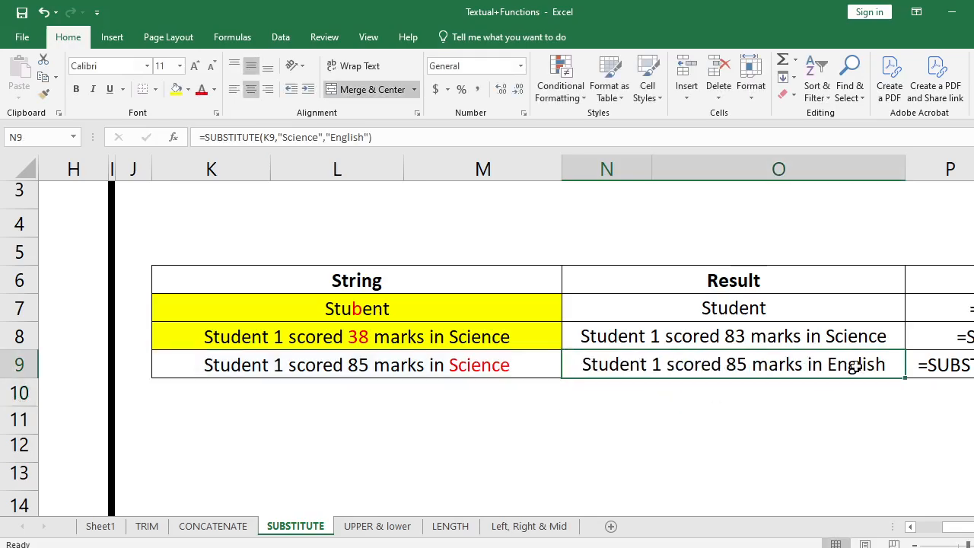
Open the UPPER & lower sheet and read the functions' description and syntax alongside the mixed-case entries in L5:L9.
click(958, 544)
drag(511, 441, 81, 366)
click(549, 332)
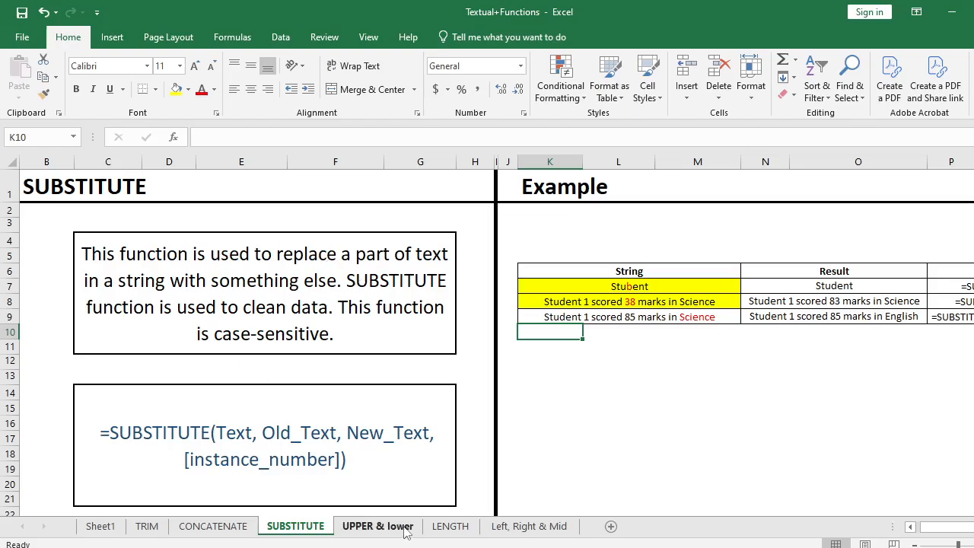
click(372, 527)
click(591, 354)
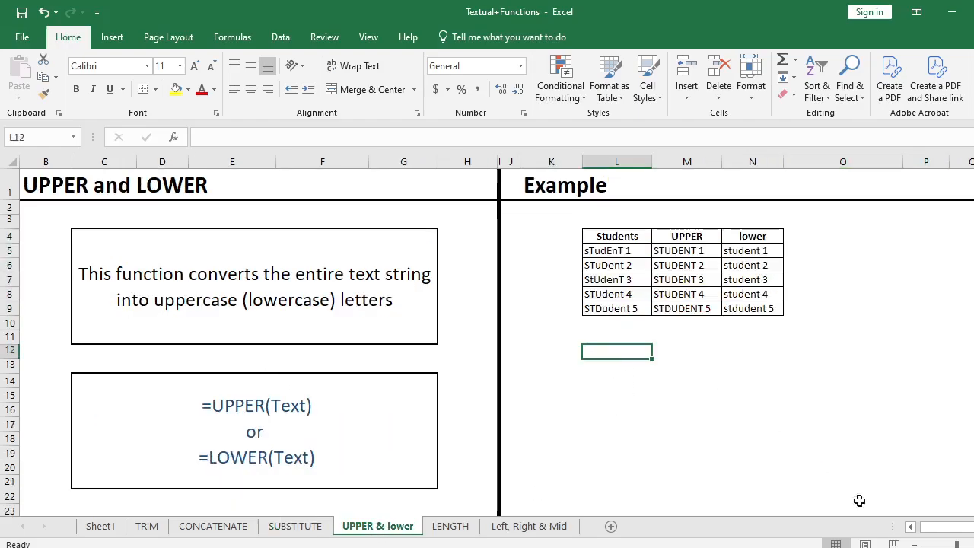
click(59, 187)
click(190, 317)
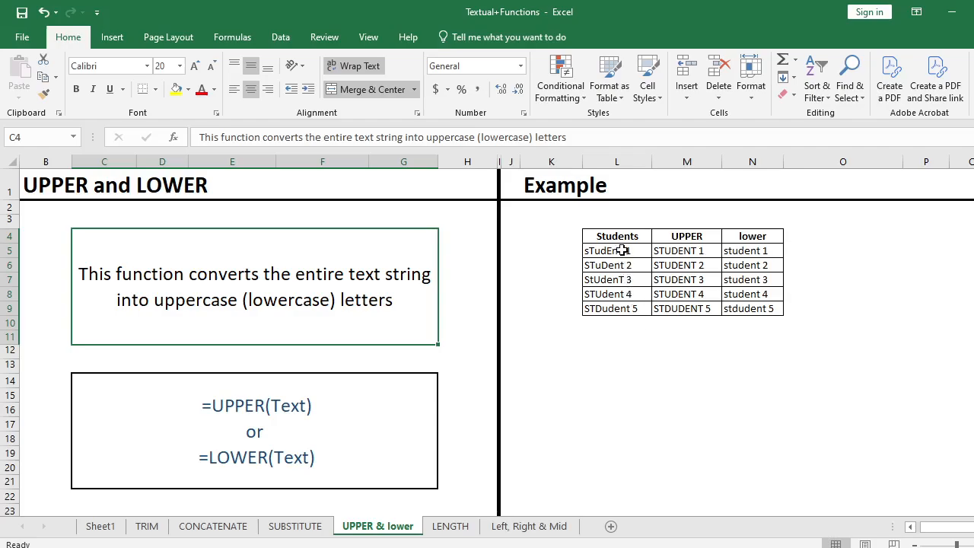
drag(624, 250, 623, 308)
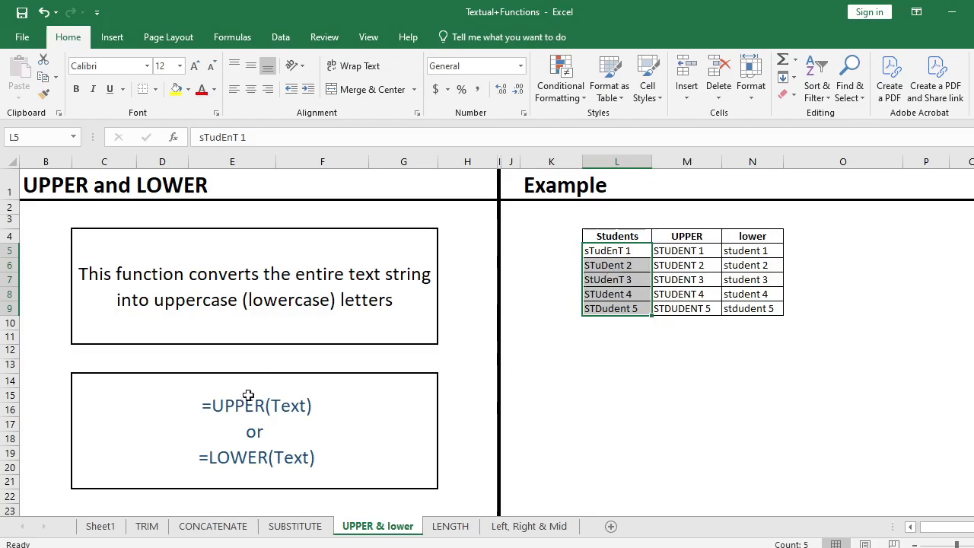
Clear the existing results in M5:N9 under the UPPER and lower headings.
click(962, 543)
drag(852, 376, 765, 199)
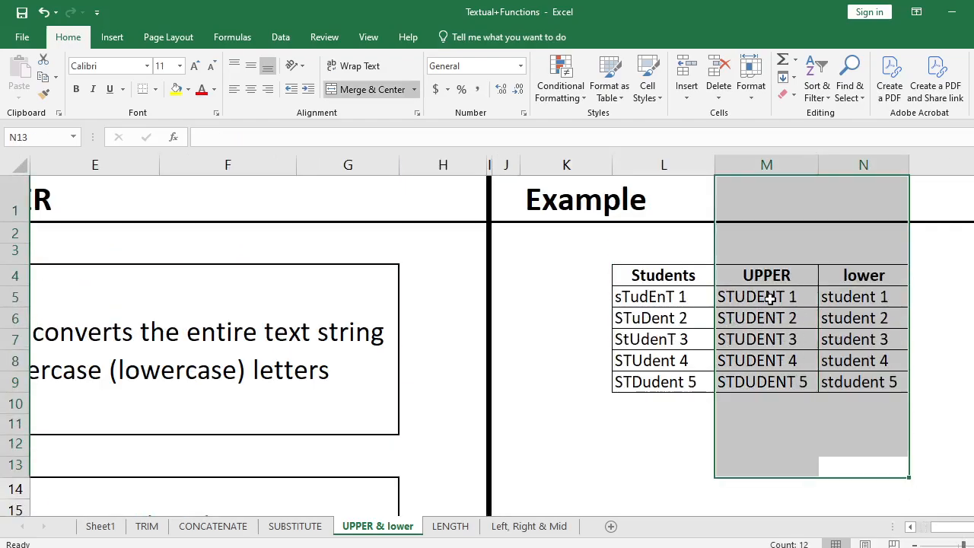
drag(770, 299, 893, 386)
key(Delete)
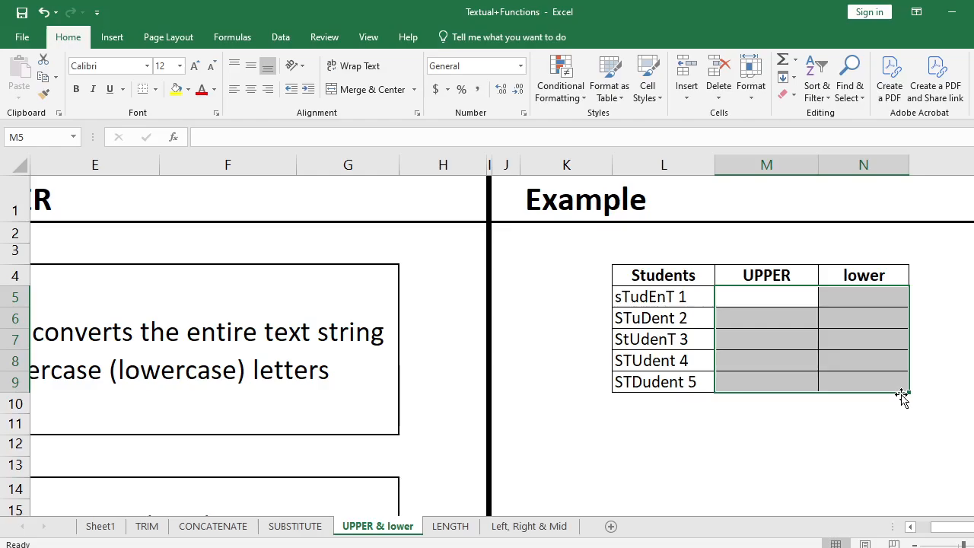
Enter the formula =UPPER(L5) in M5 to convert the first student entry to uppercase.
click(664, 299)
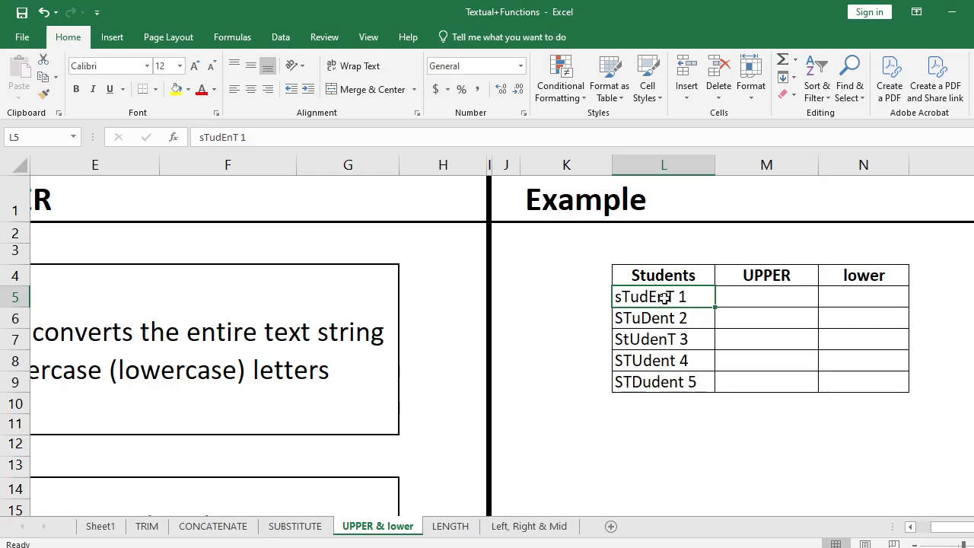
click(747, 301)
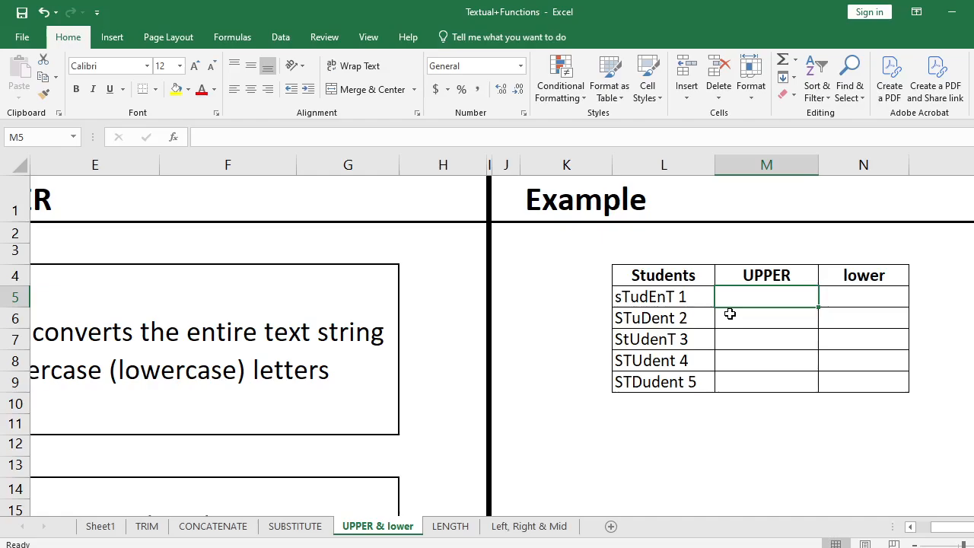
text(=u)
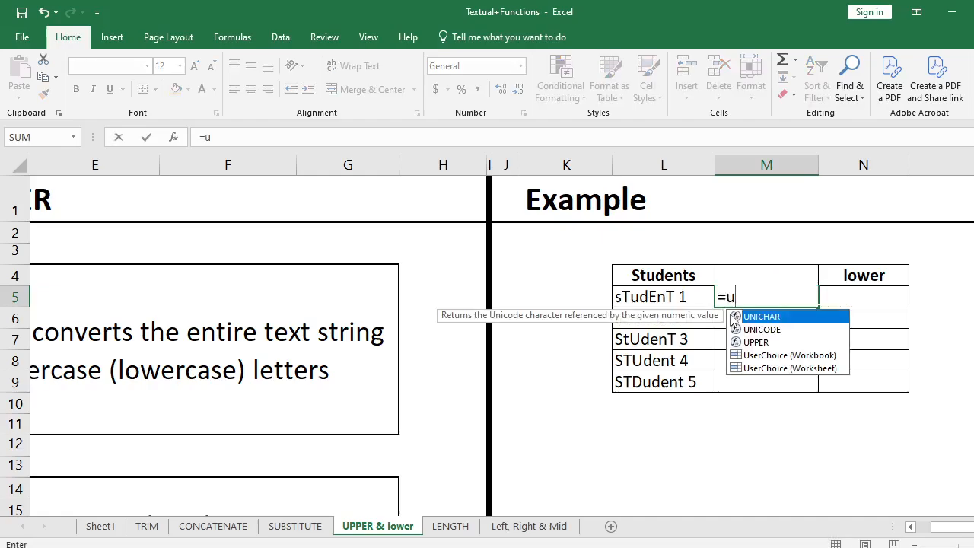
double_click(745, 343)
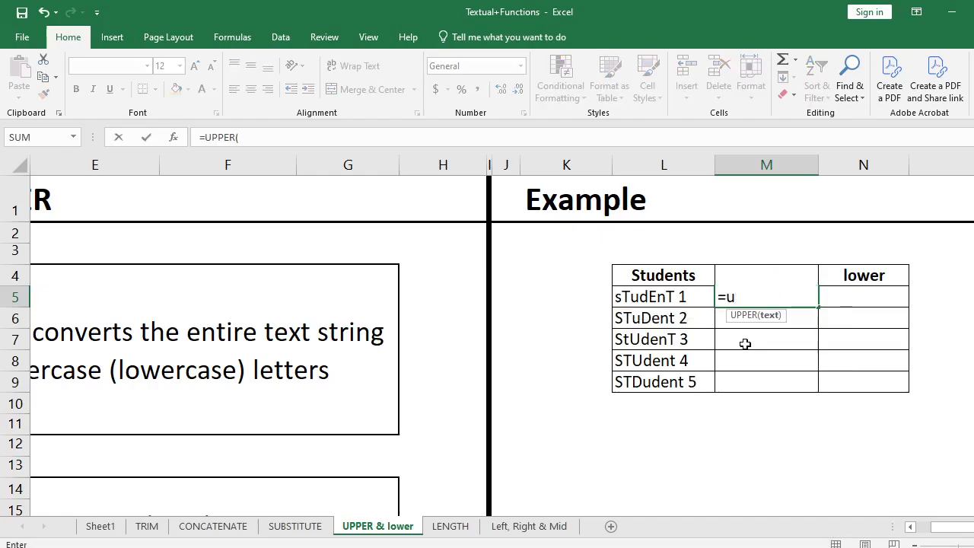
click(647, 297)
key(Return)
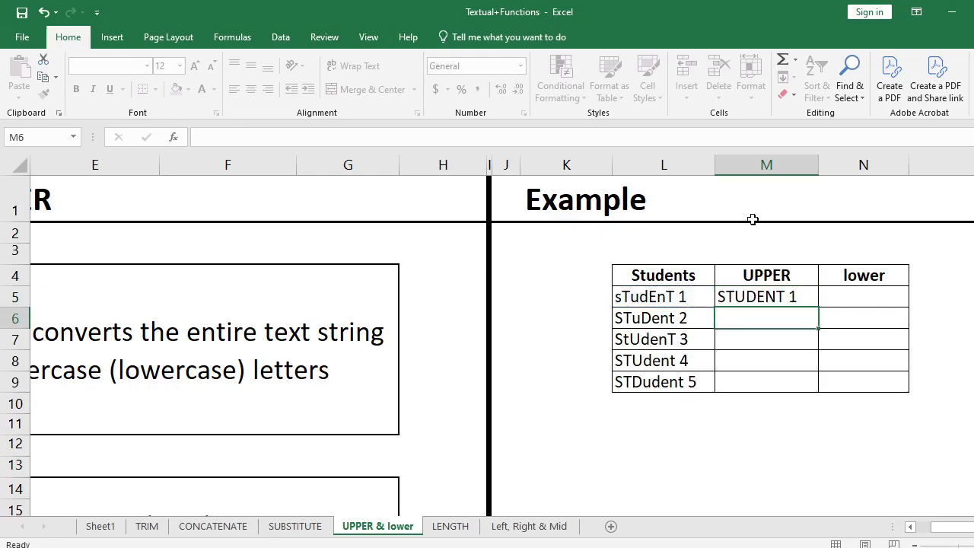
Fill the UPPER formula from M5 down through M9 for the remaining students.
click(750, 302)
drag(750, 302, 748, 373)
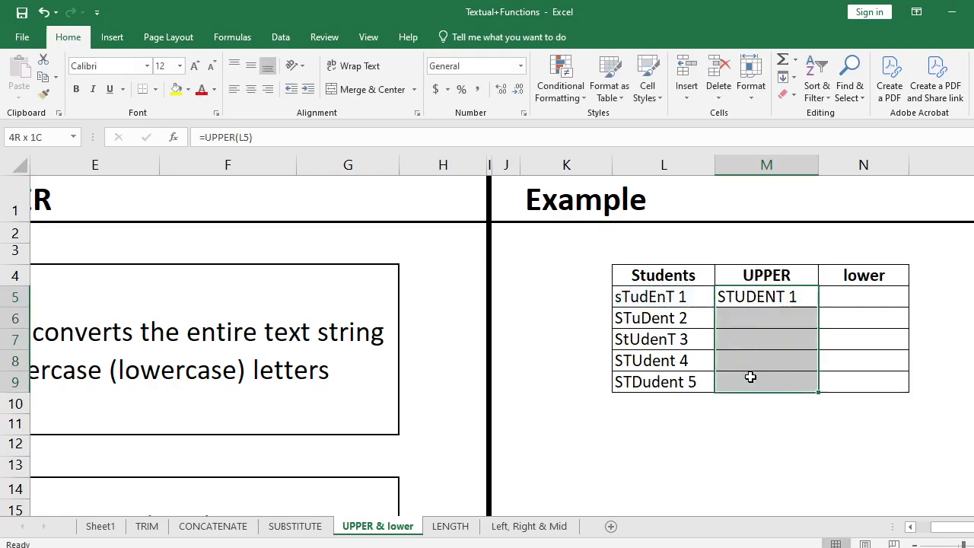
click(781, 296)
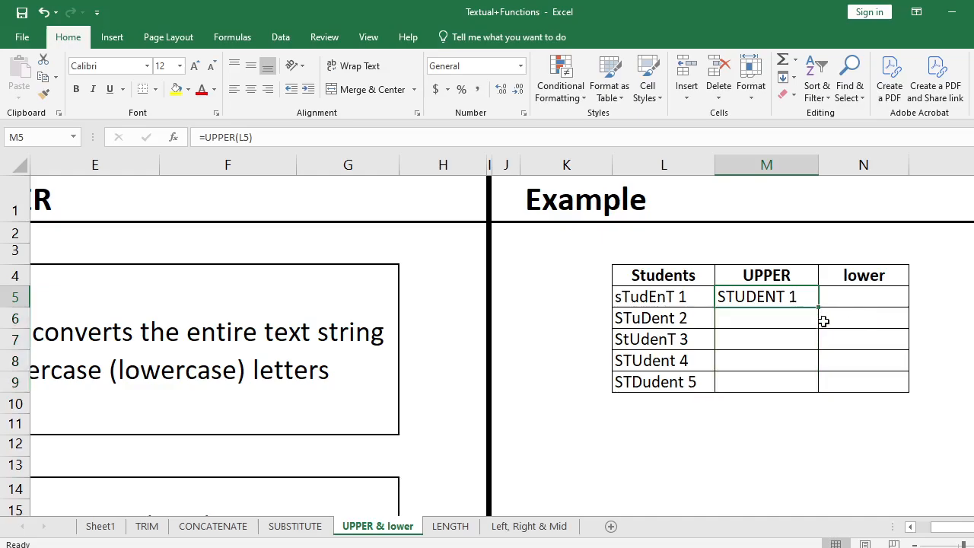
drag(818, 307, 819, 386)
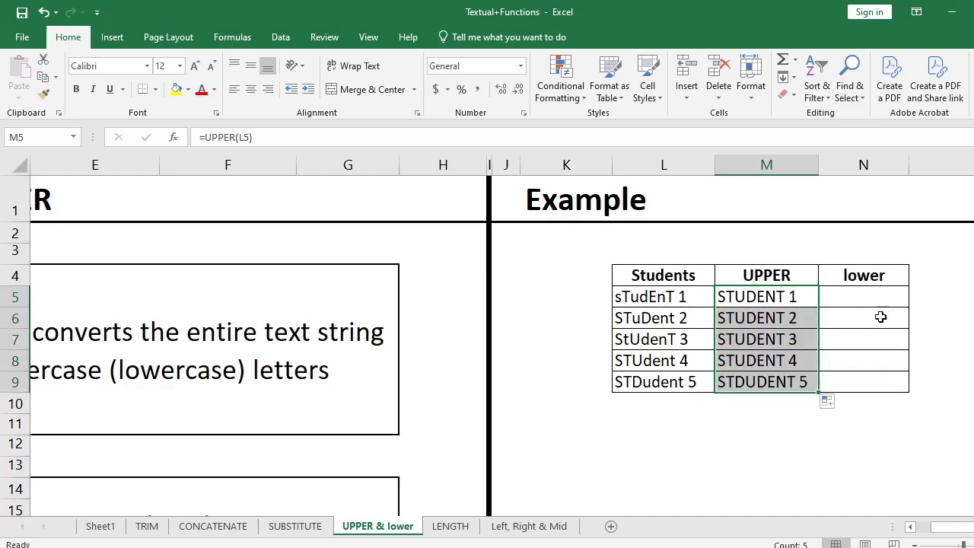
click(845, 300)
click(658, 384)
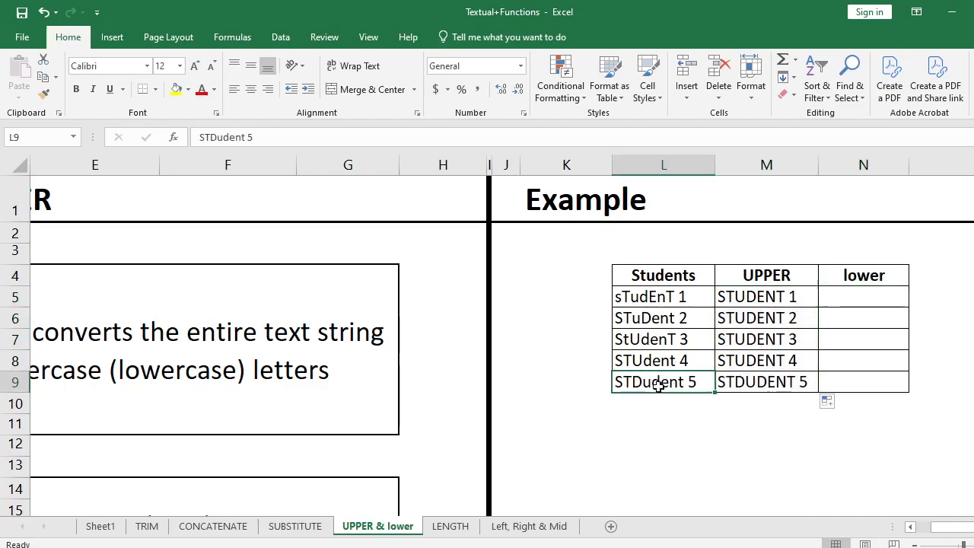
click(768, 380)
Enter the formula =LOWER(L5) in N5 to convert the first student entry to lowercase.
click(849, 296)
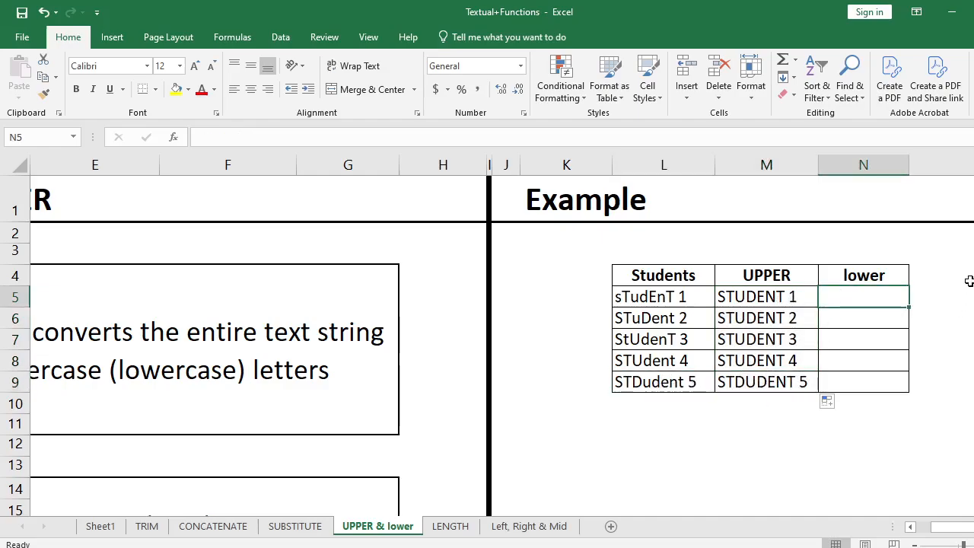
text(=low)
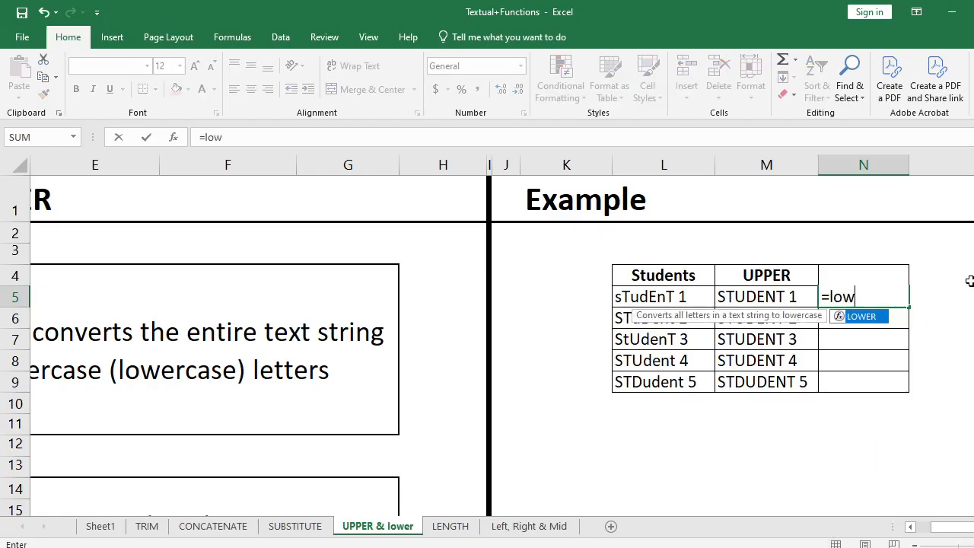
double_click(867, 317)
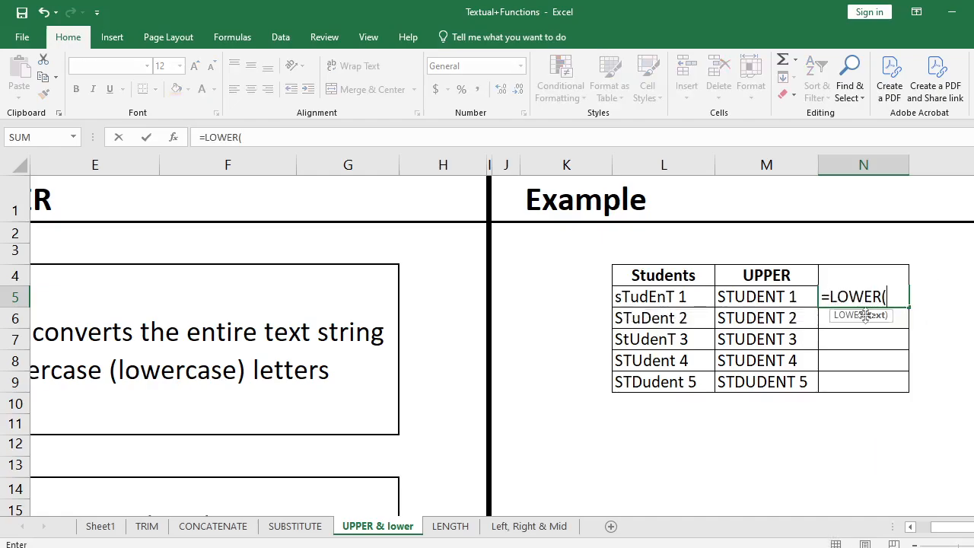
click(647, 298)
text())
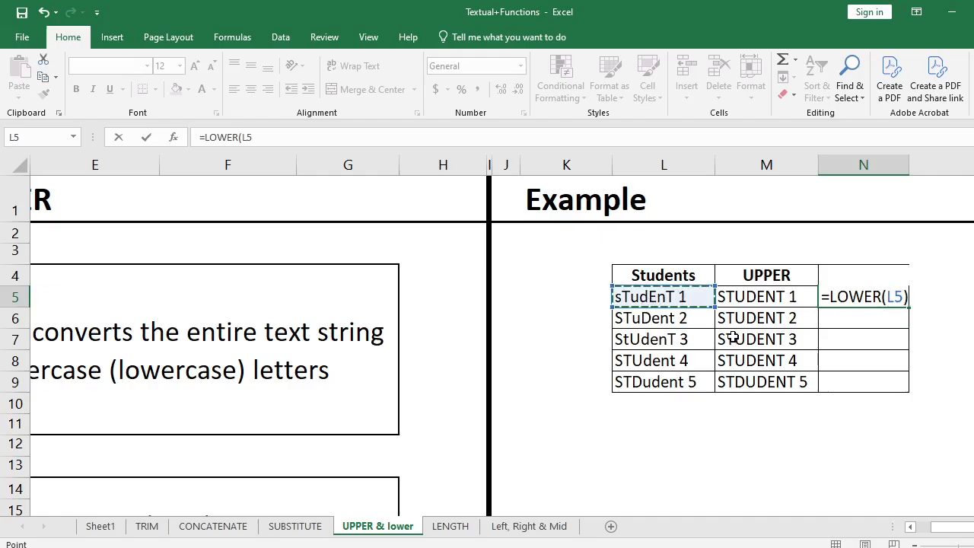
key(Return)
Fill the LOWER formula from N5 down through N9 for the remaining students.
drag(860, 290, 861, 378)
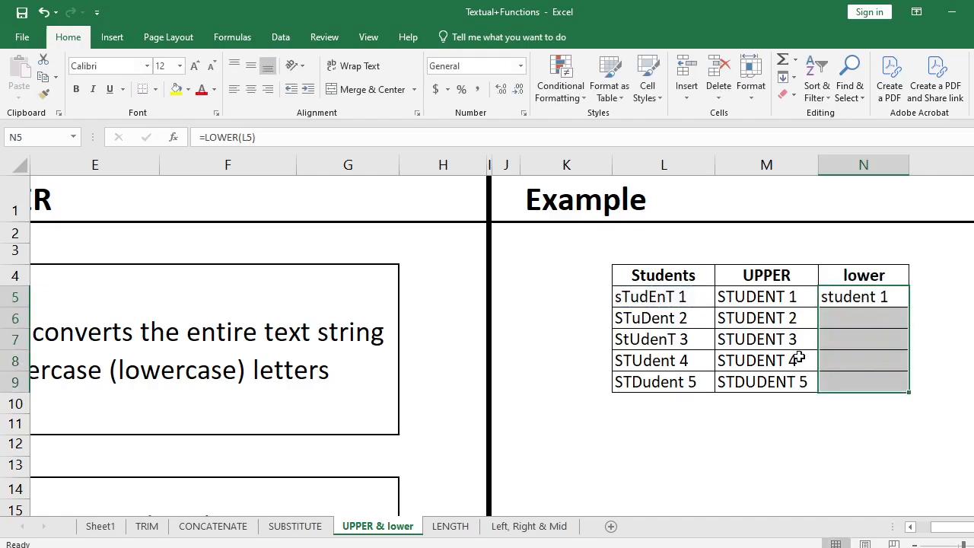
key(ctrl+d)
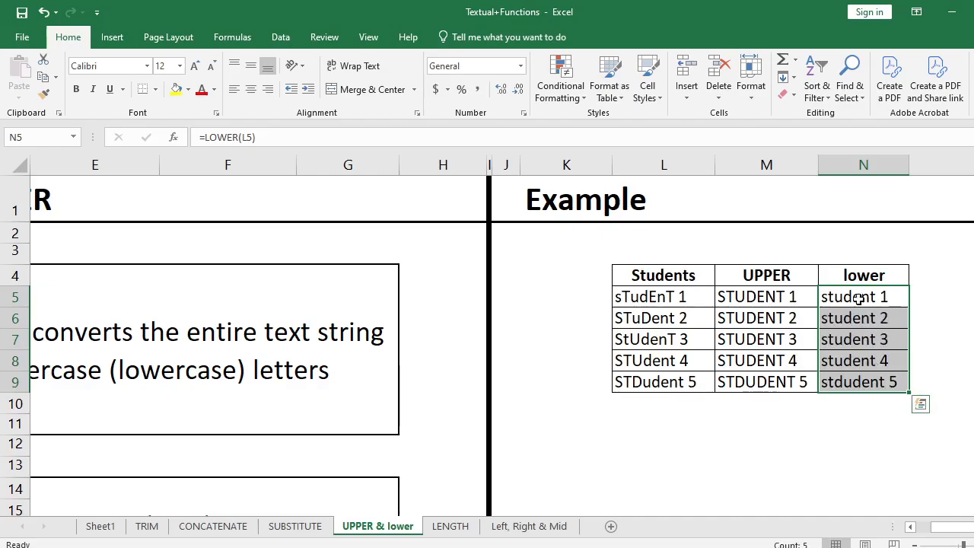
drag(859, 299, 857, 385)
click(939, 335)
Enter the formula =PROPER(L5) in O5, beside the table, to capitalize only the entry's first letter.
click(673, 296)
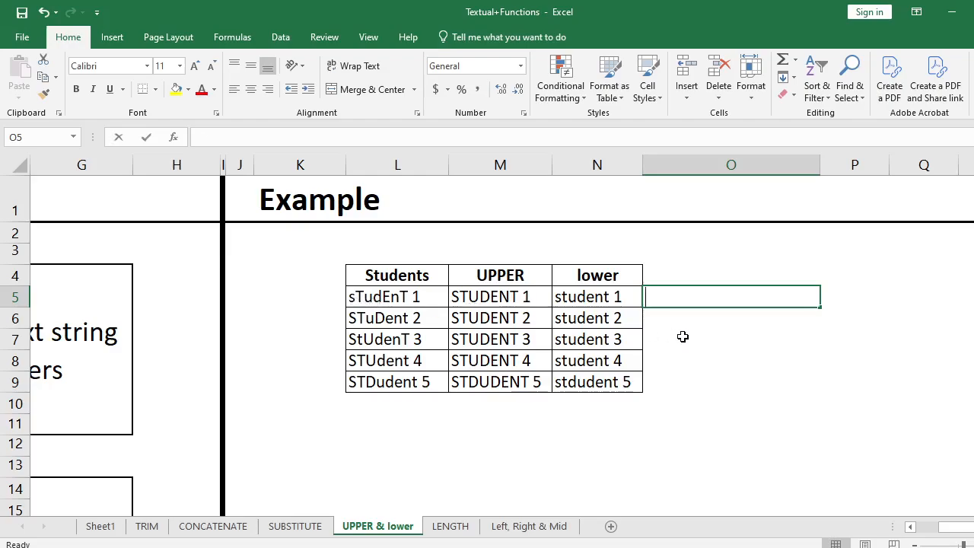
text(=pr)
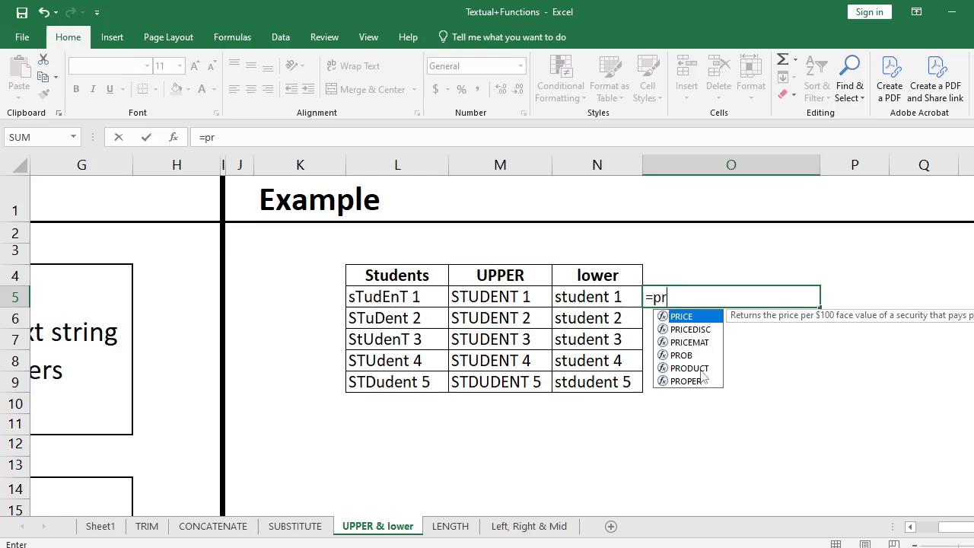
double_click(688, 380)
click(397, 297)
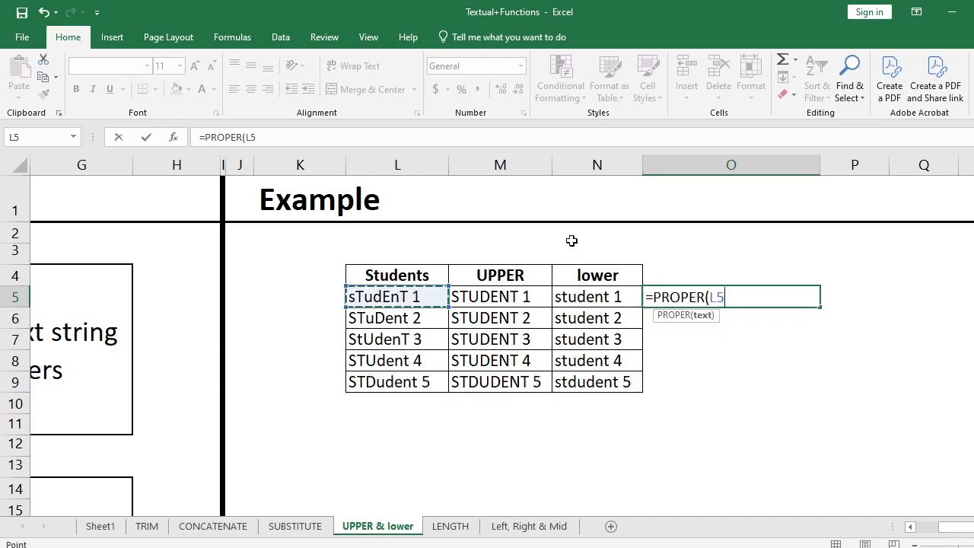
key(Return)
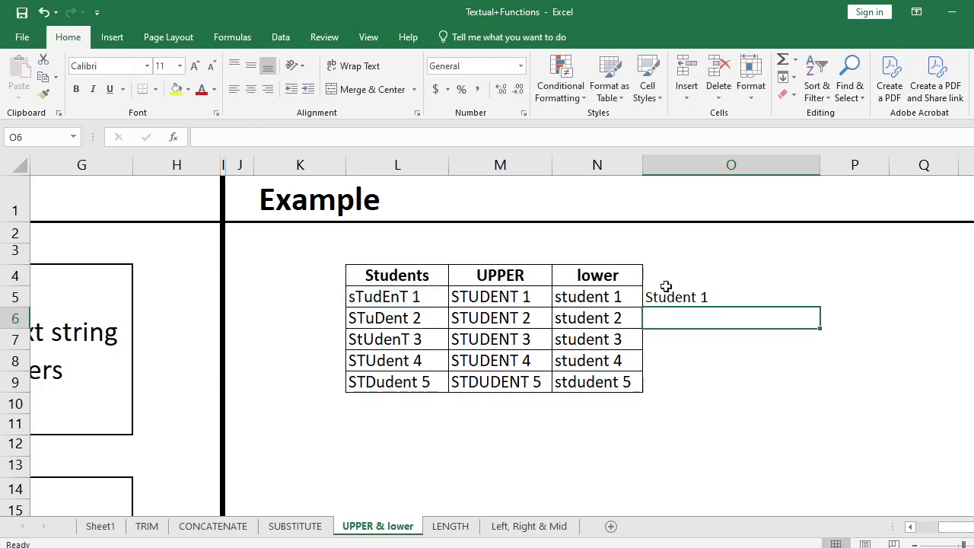
Fill the PROPER formula from O5 down through O9.
drag(674, 295, 685, 367)
key(ctrl+d)
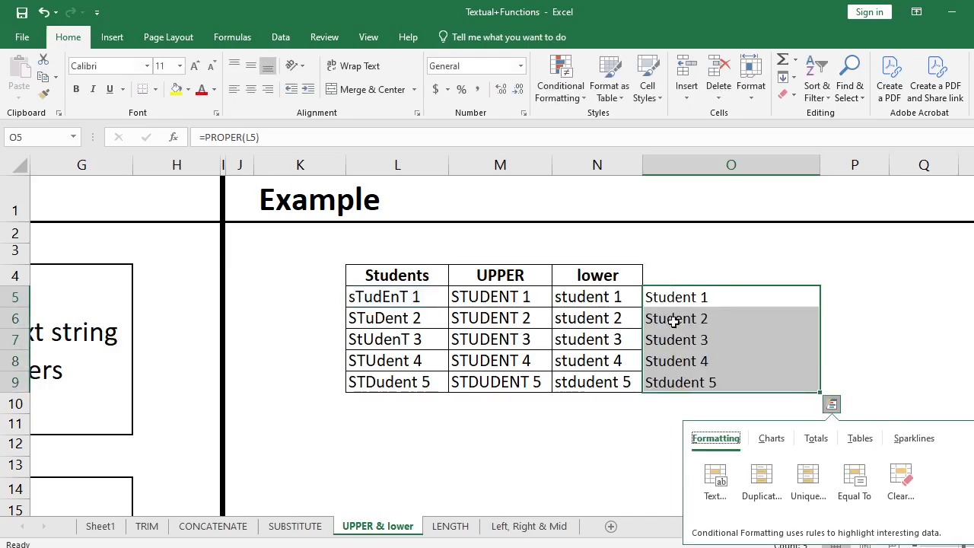
click(565, 448)
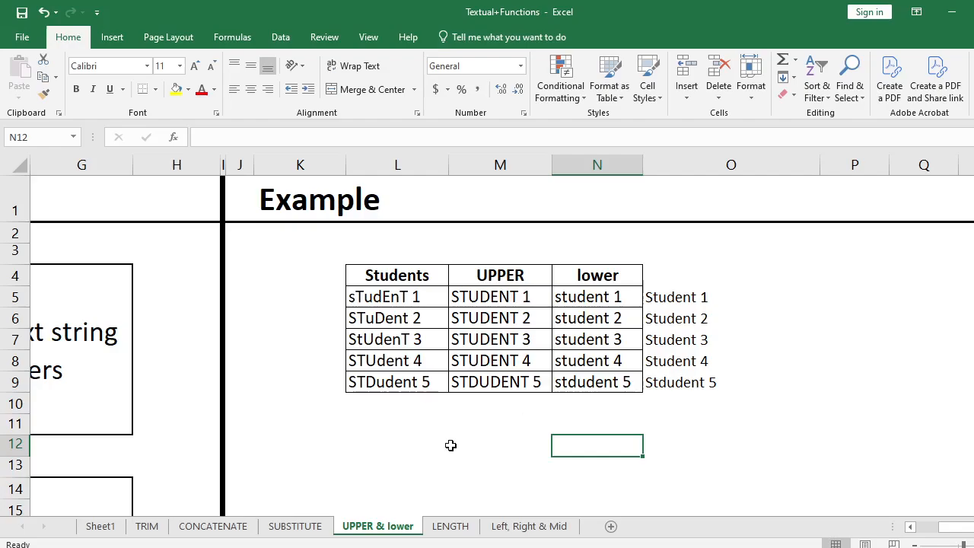
Open the LENGTH sheet and clear the existing results in M5:M9 under the Length heading.
click(451, 526)
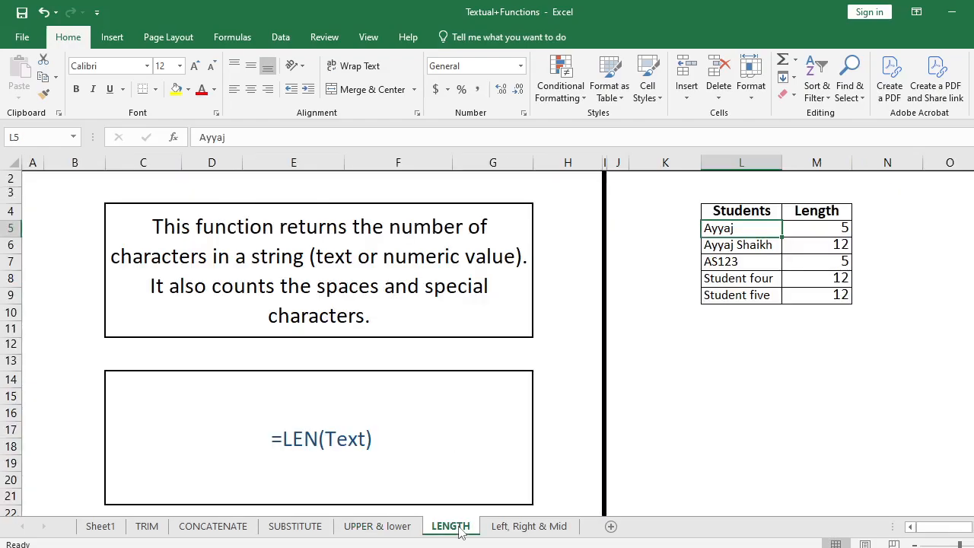
drag(818, 226, 819, 299)
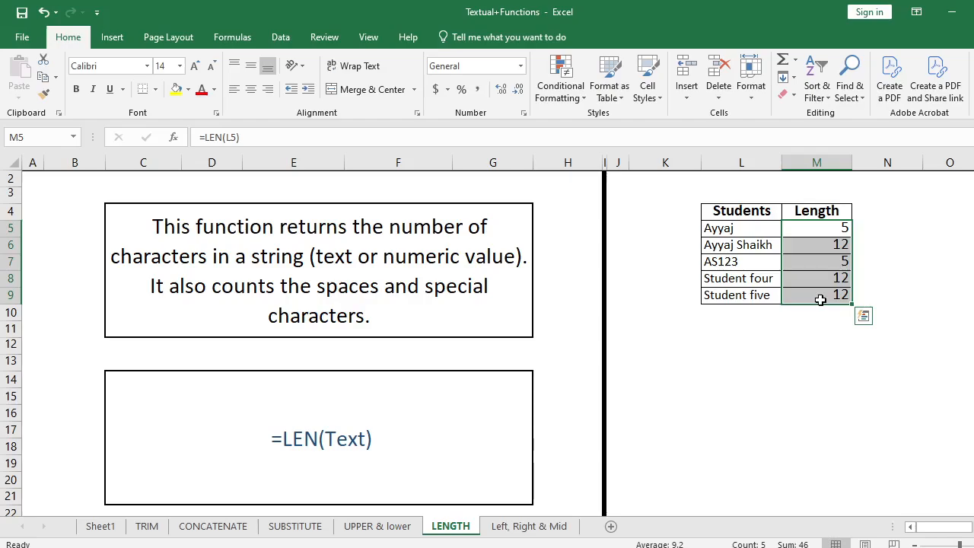
key(Delete)
scroll(502, 236, up, 1)
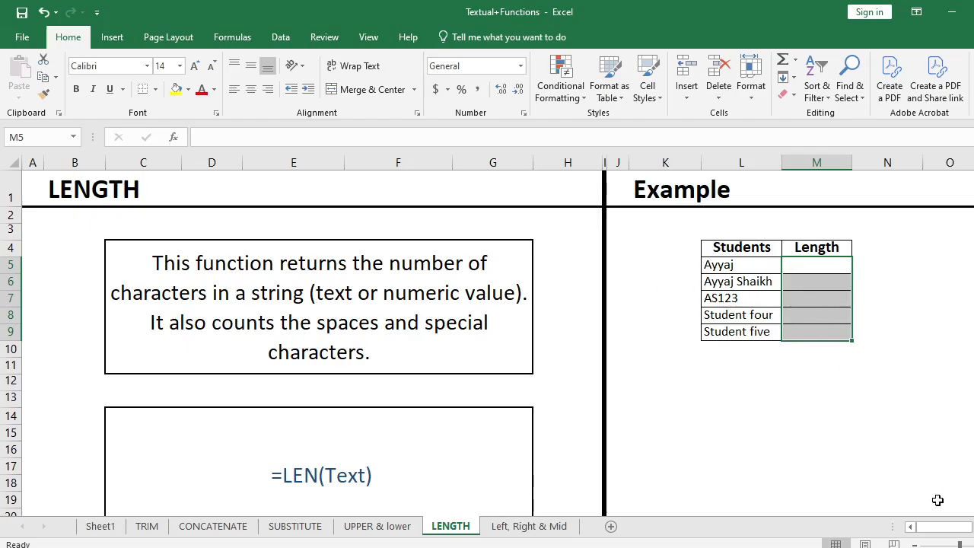
Enter the formula =LEN(L5) in M5 to count the characters in the first student entry.
scroll(845, 274, up, 8)
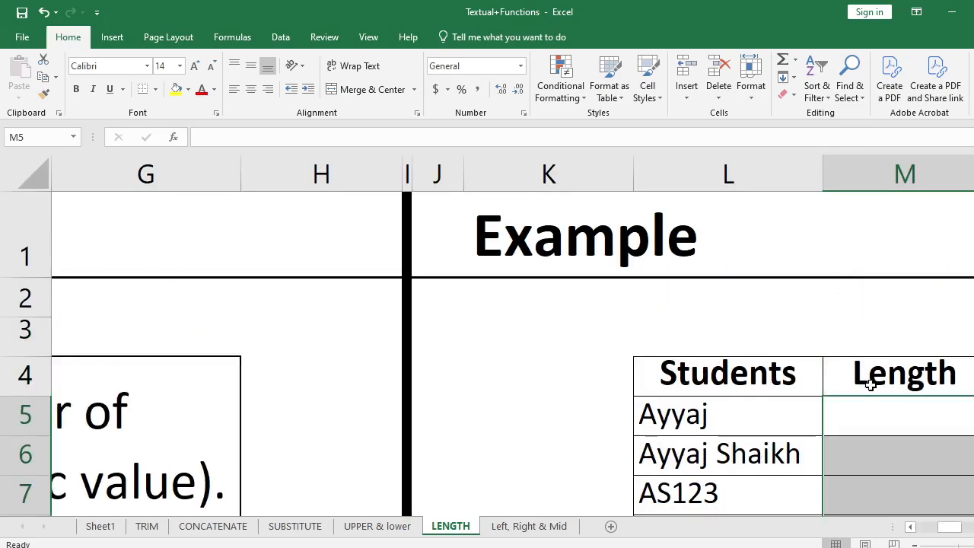
scroll(897, 342, down, 4)
click(691, 349)
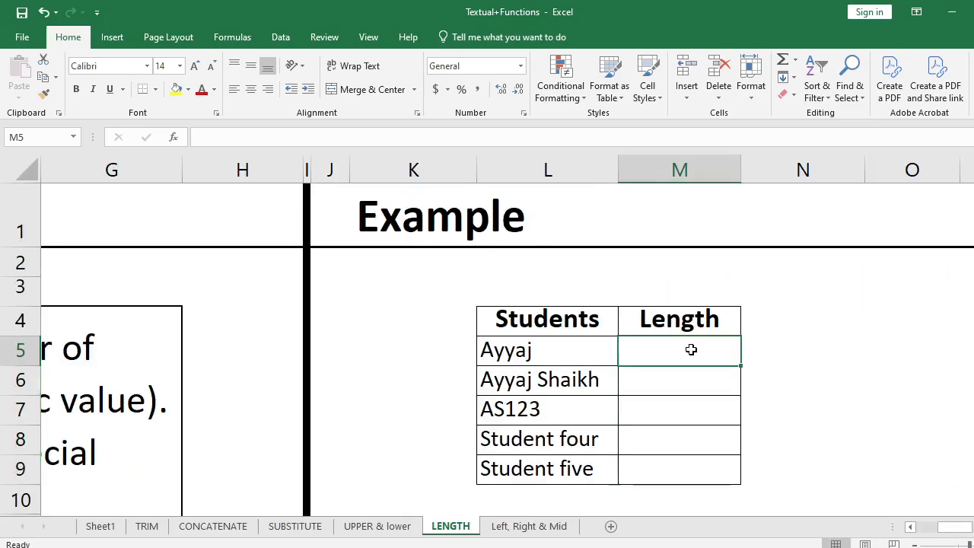
text(=le)
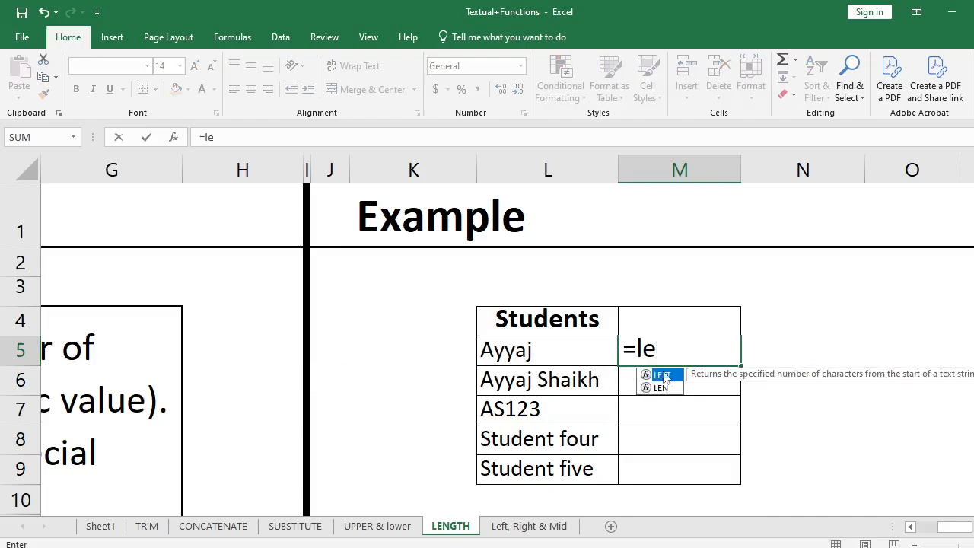
double_click(661, 387)
click(547, 355)
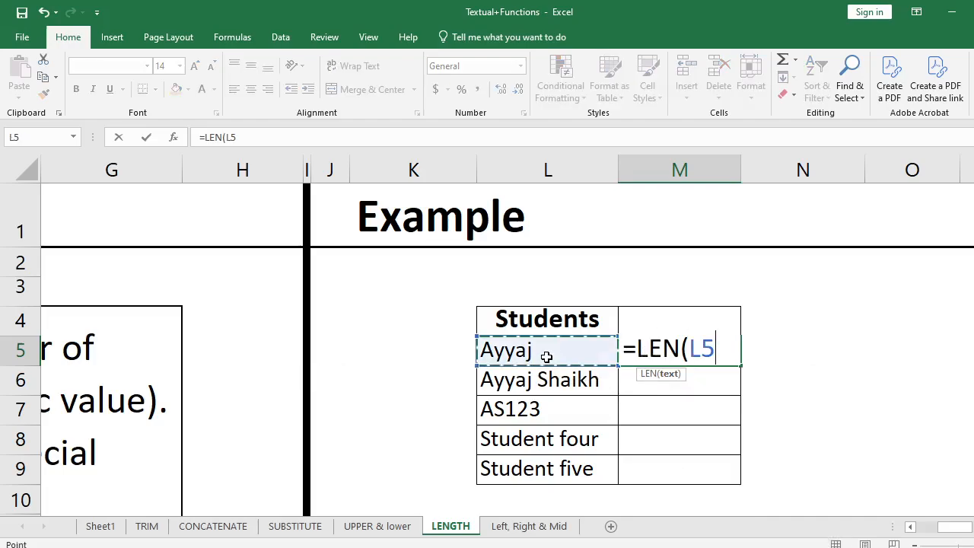
text())
key(Return)
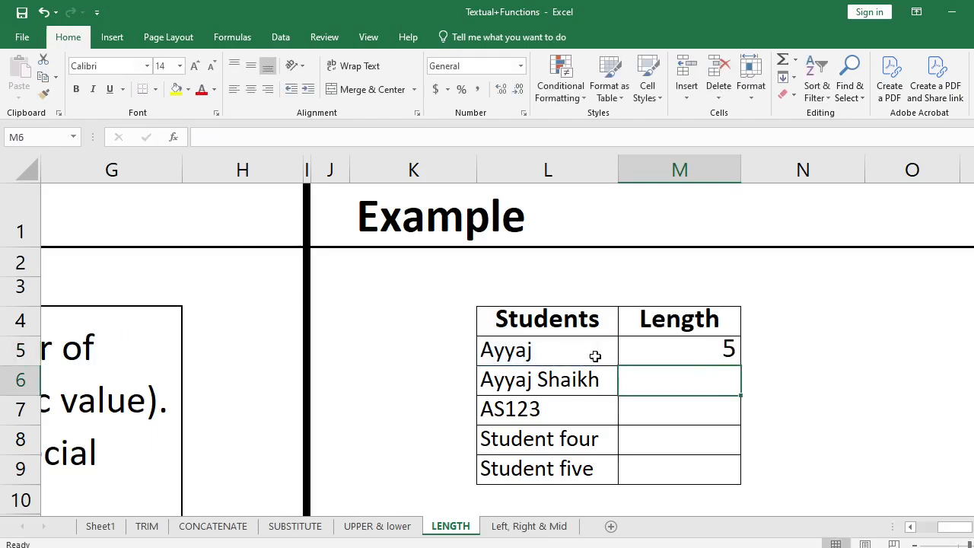
Fill the LEN formula from M5 down through M9 and compare the results with the function's description.
key(Up)
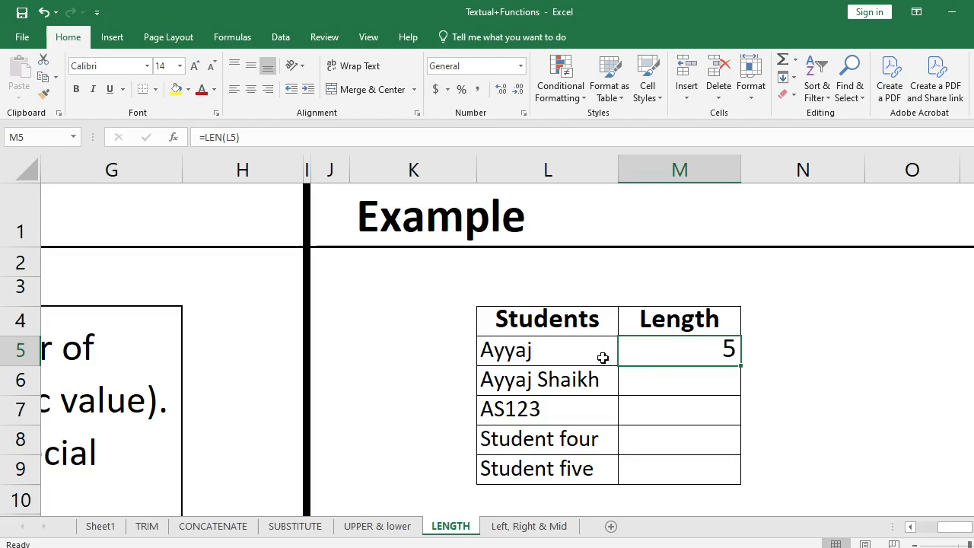
drag(742, 368, 739, 480)
click(679, 381)
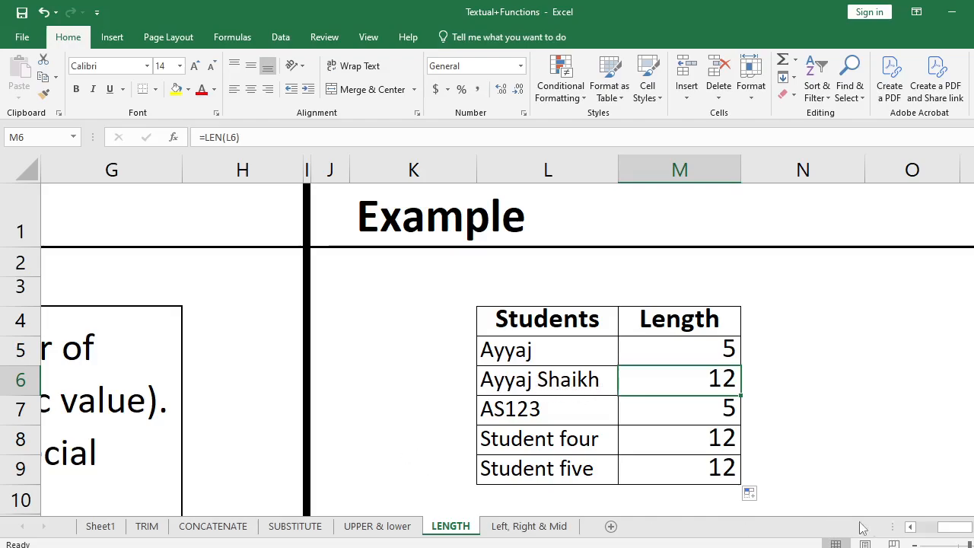
click(963, 545)
drag(403, 390, 306, 387)
click(914, 411)
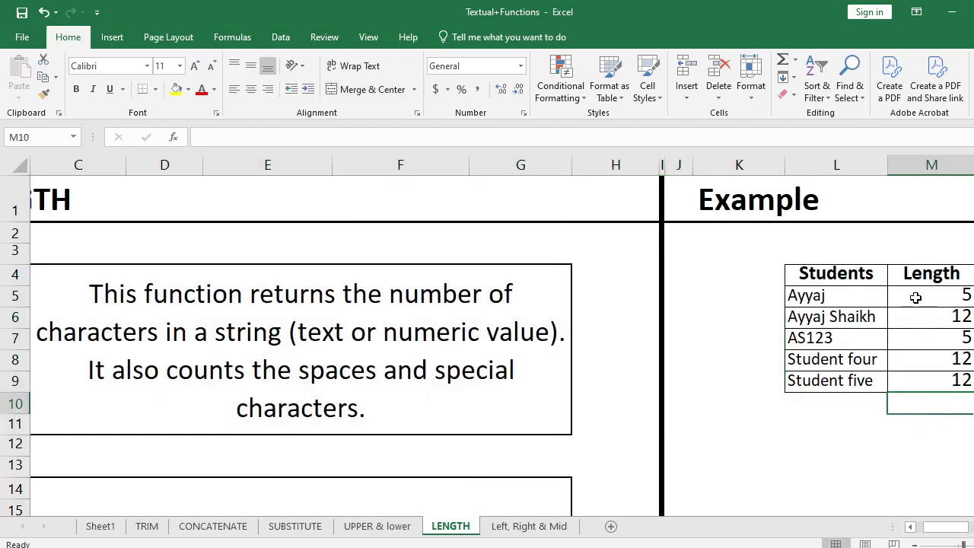
drag(921, 295, 933, 371)
click(903, 318)
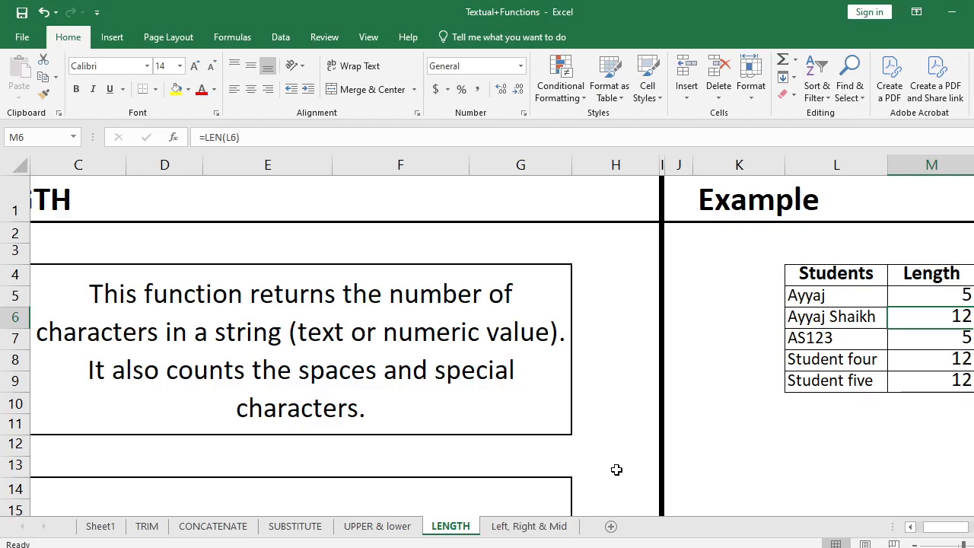
Open the Left, Right & Mid sheet and examine the syntax and the QR code example table up close.
click(531, 525)
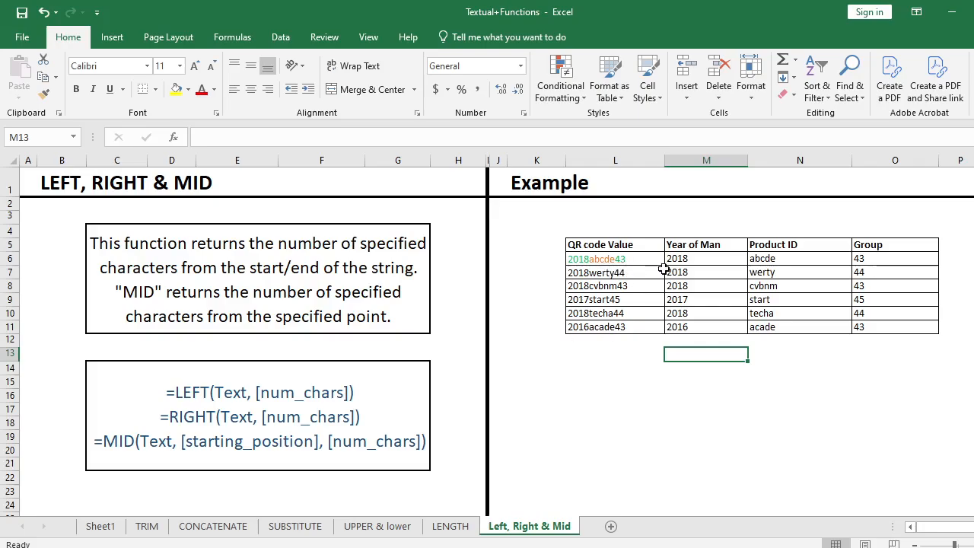
click(960, 544)
scroll(681, 369, up, 1)
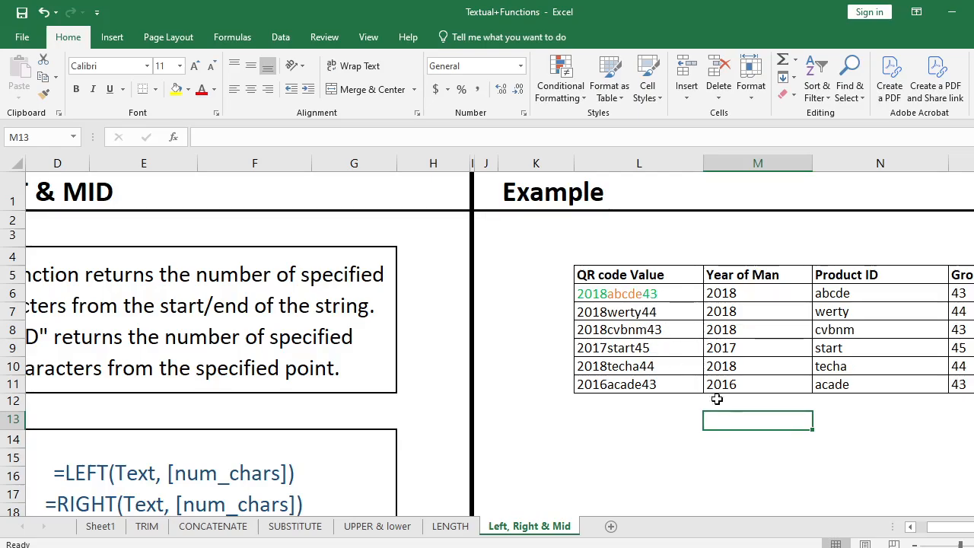
Clear the existing results in M6:M11 under the Year of Man heading of the QR code table.
drag(444, 421, 125, 394)
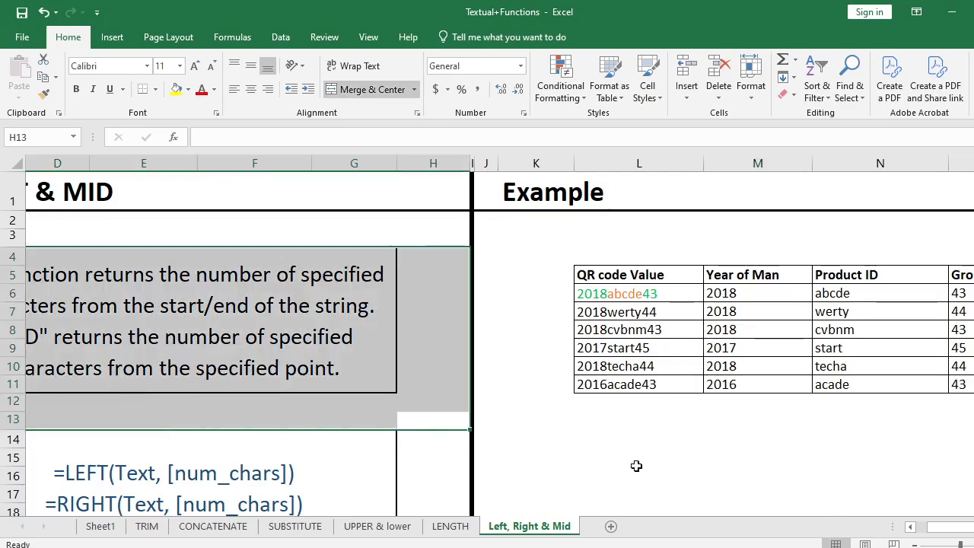
drag(636, 465, 34, 255)
click(613, 369)
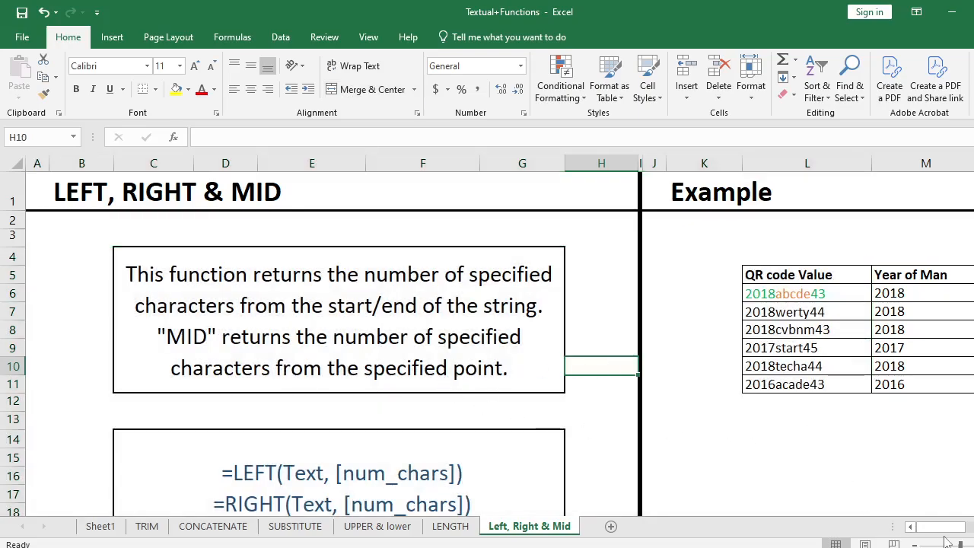
scroll(609, 447, right, 5)
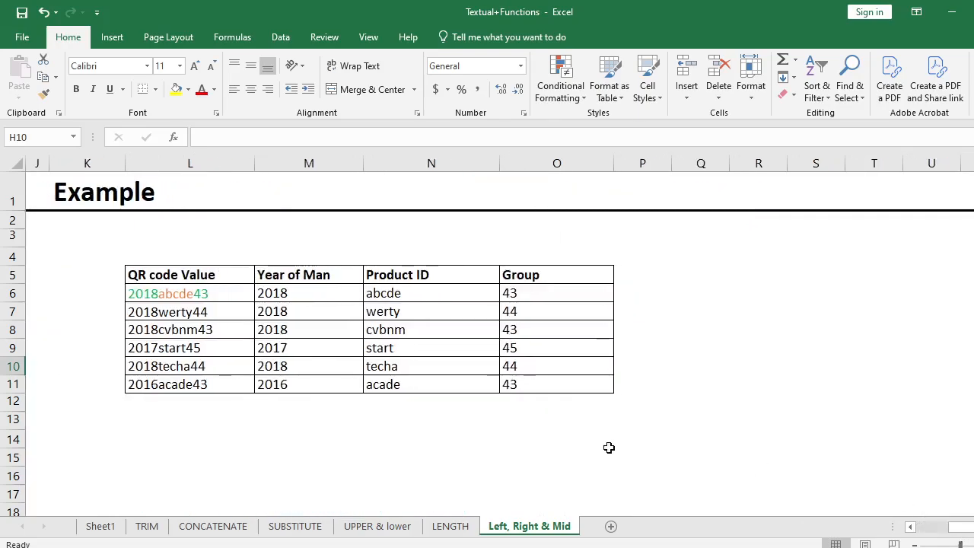
scroll(960, 527, left, 3)
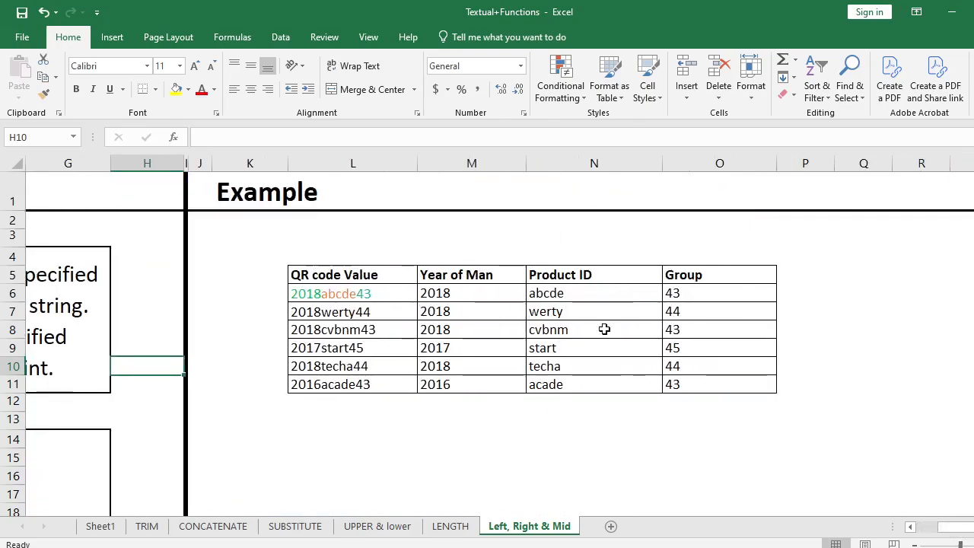
click(461, 293)
shift+click(463, 382)
key(Delete)
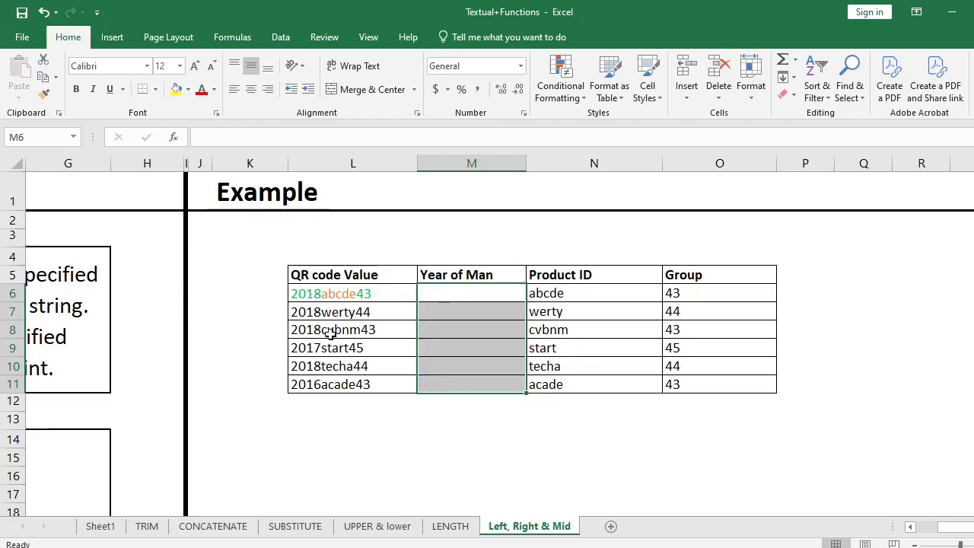
Enter =LEFT(L6,4) in M6 to extract the manufacturing year and fill the formula down through M11.
click(435, 294)
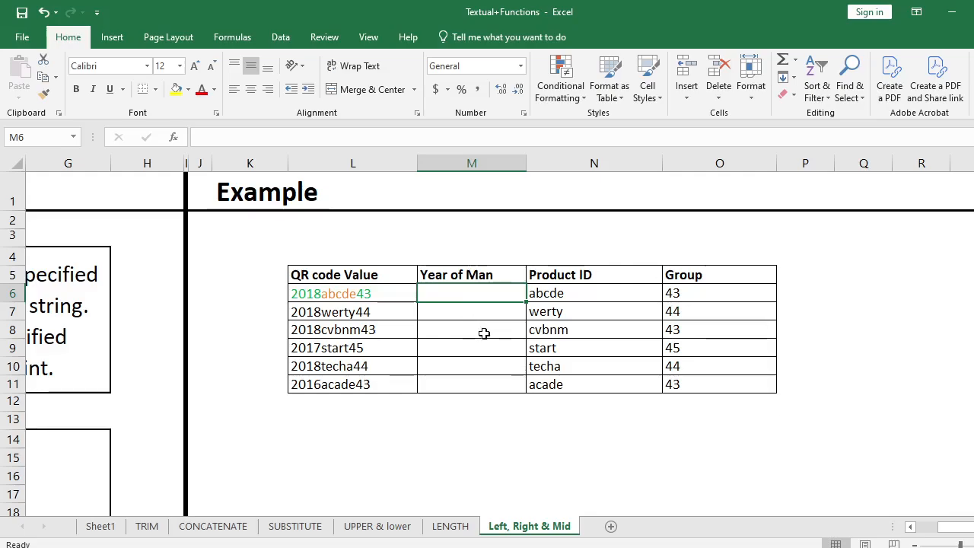
text(=le)
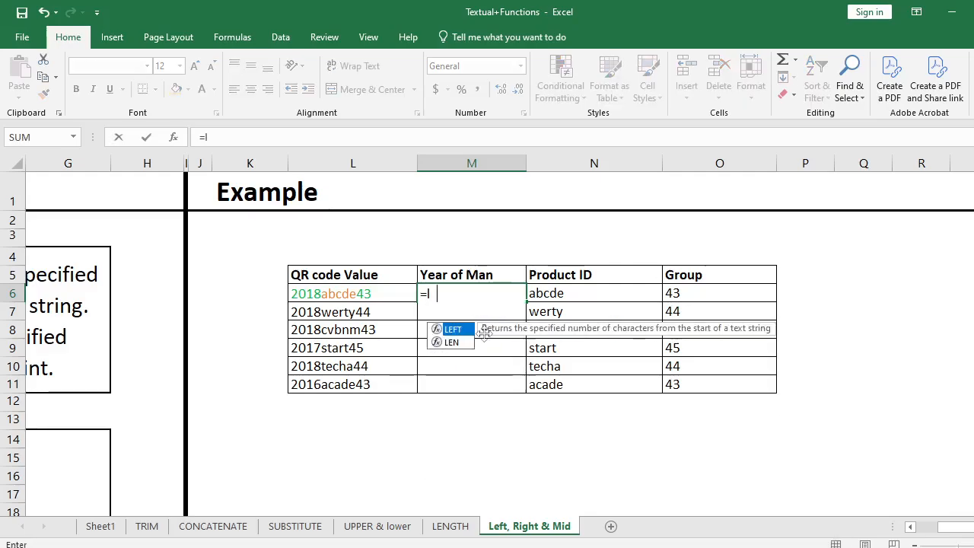
double_click(454, 328)
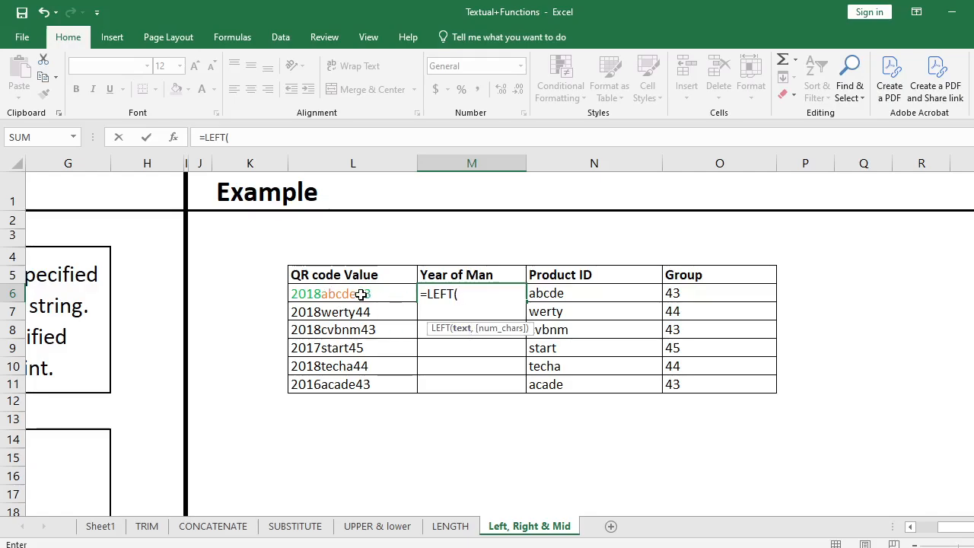
click(385, 291)
text(,)
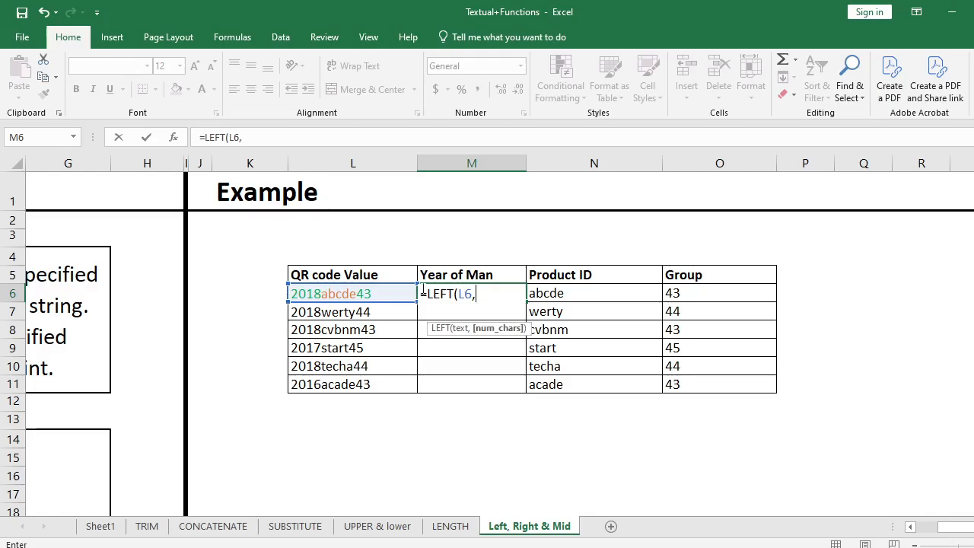
text())
key(Return)
drag(427, 293, 445, 382)
key(ctrl+d)
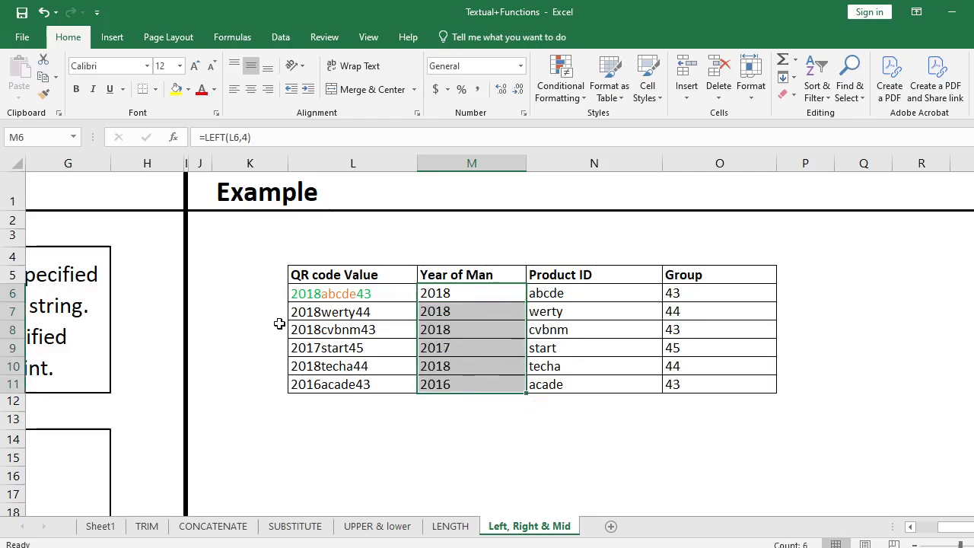
drag(454, 293, 454, 386)
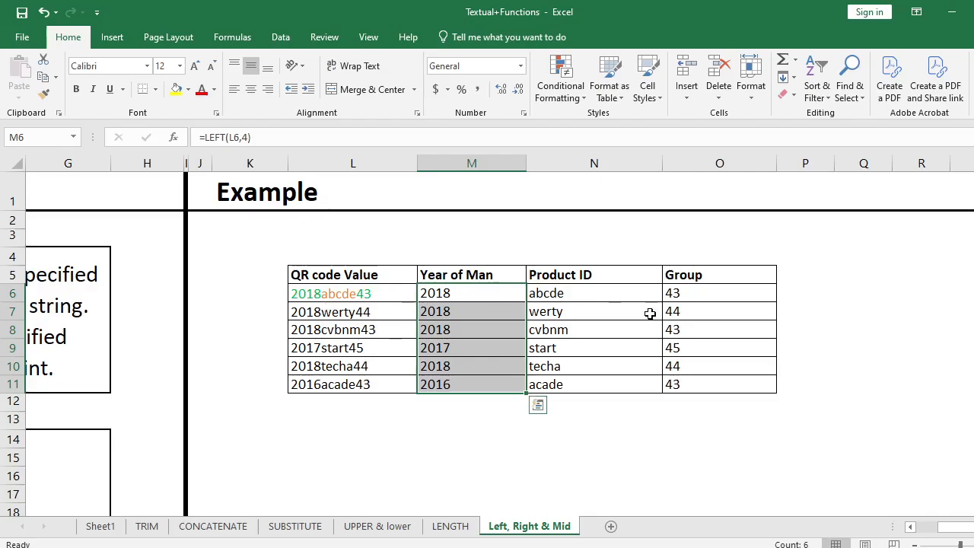
Replace the Group results in O6:O11 with the formula =RIGHT(L6,2), entered in O6 and filled down.
drag(689, 294, 691, 384)
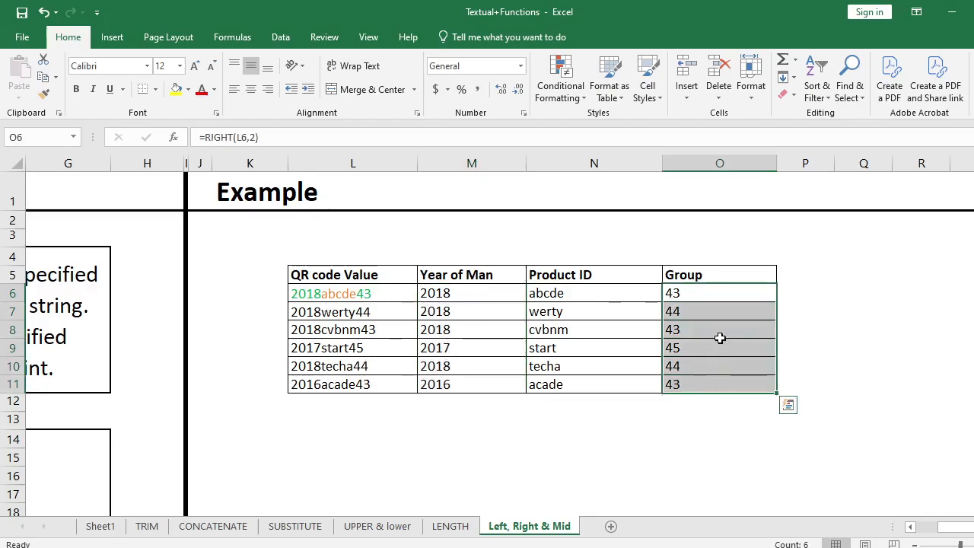
key(Delete)
click(686, 296)
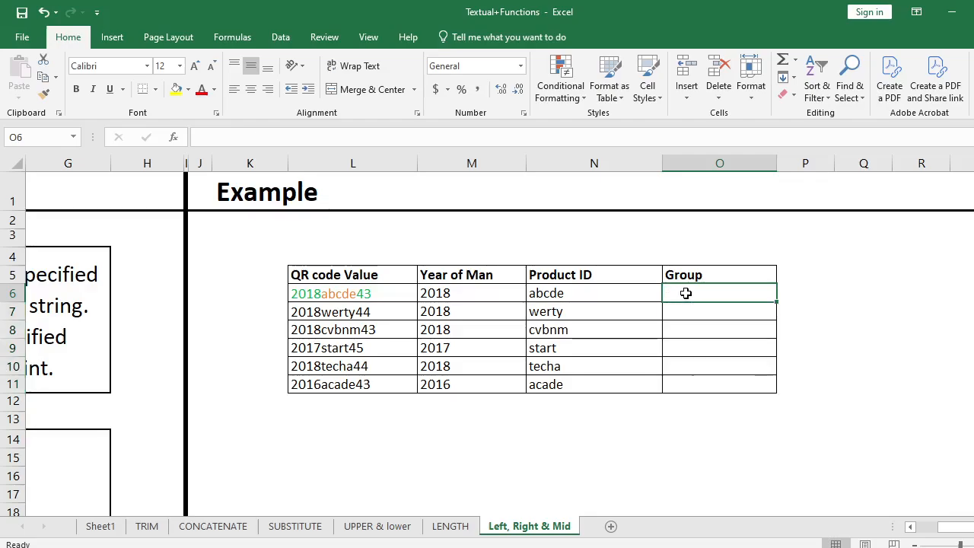
text(=ri)
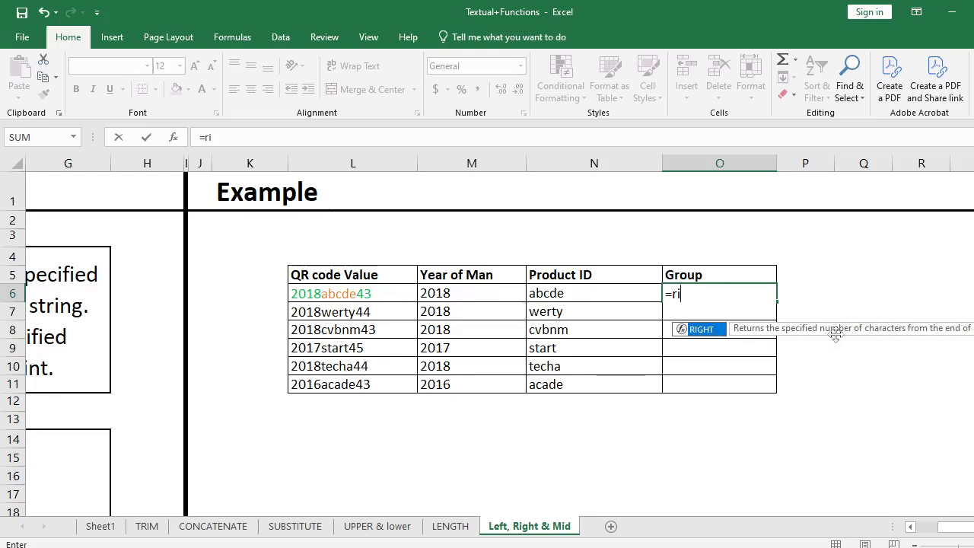
double_click(698, 329)
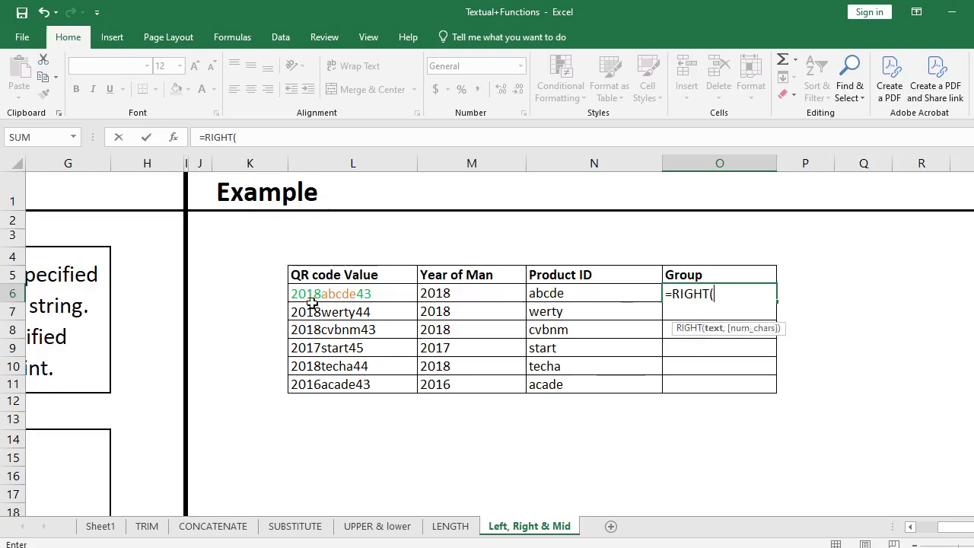
click(360, 293)
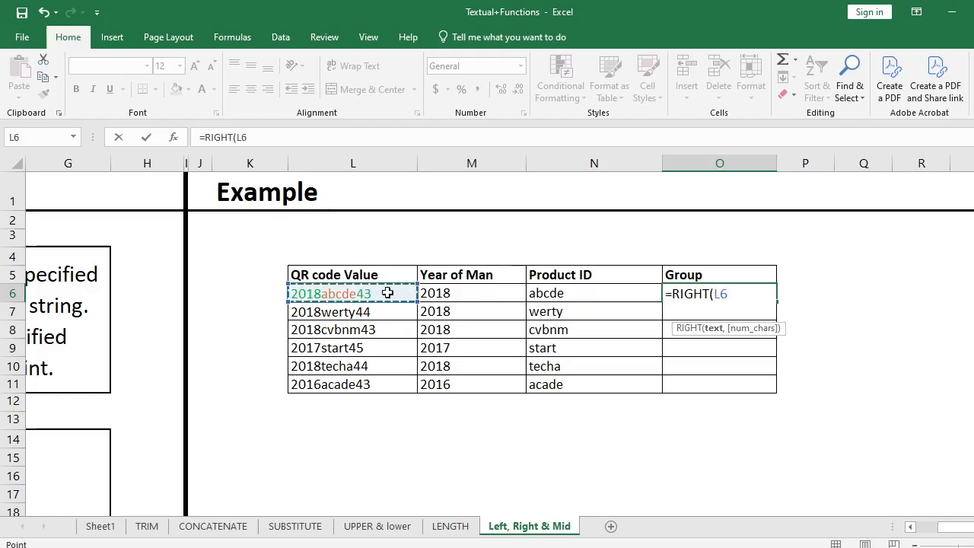
text(,)
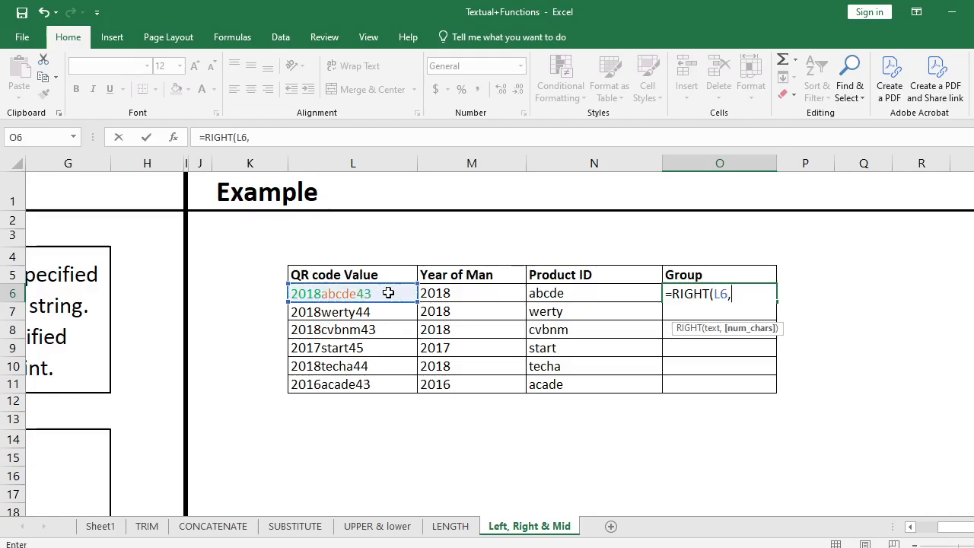
text(2)
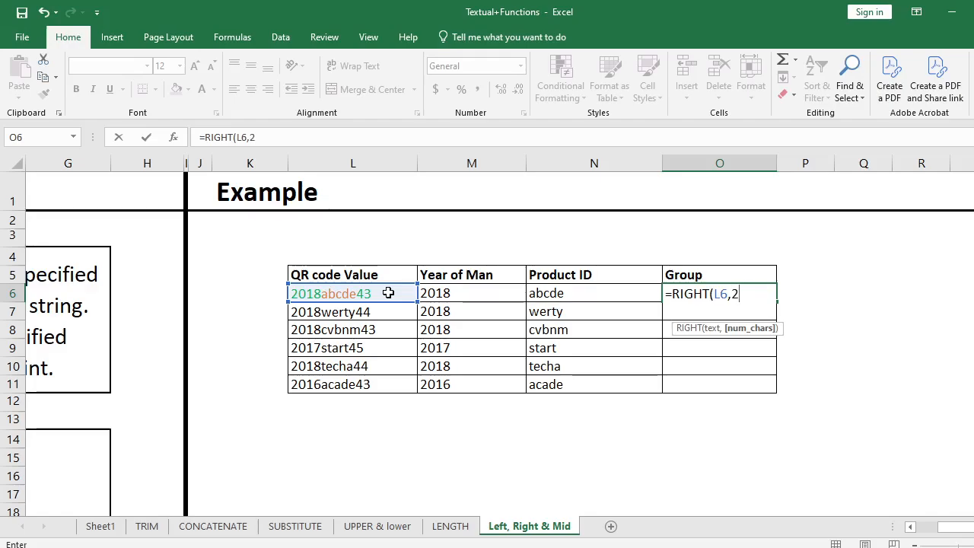
text())
key(Return)
drag(679, 292, 693, 380)
key(ctrl+d)
Clear the existing results in N6:N11 under the Product ID heading.
drag(576, 297, 581, 380)
key(Delete)
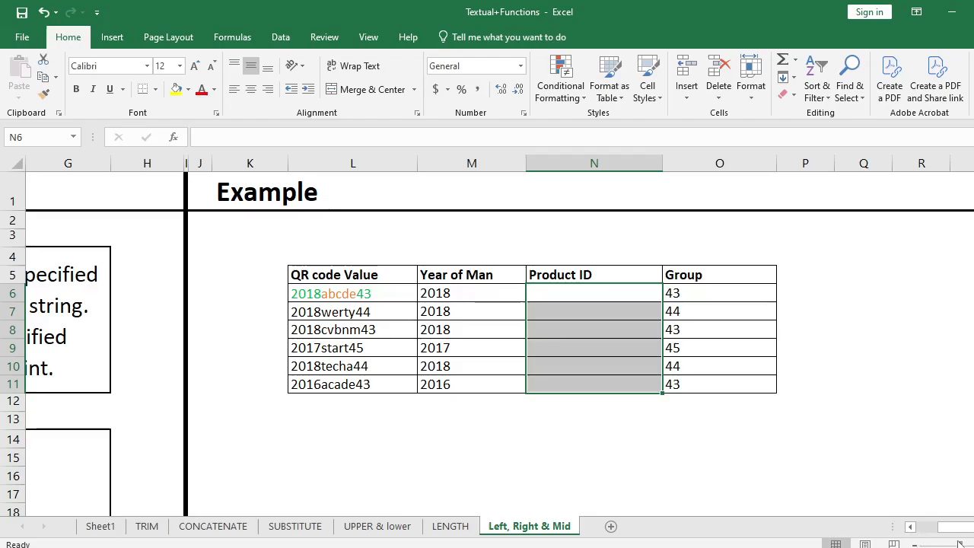
scroll(695, 464, up, 2)
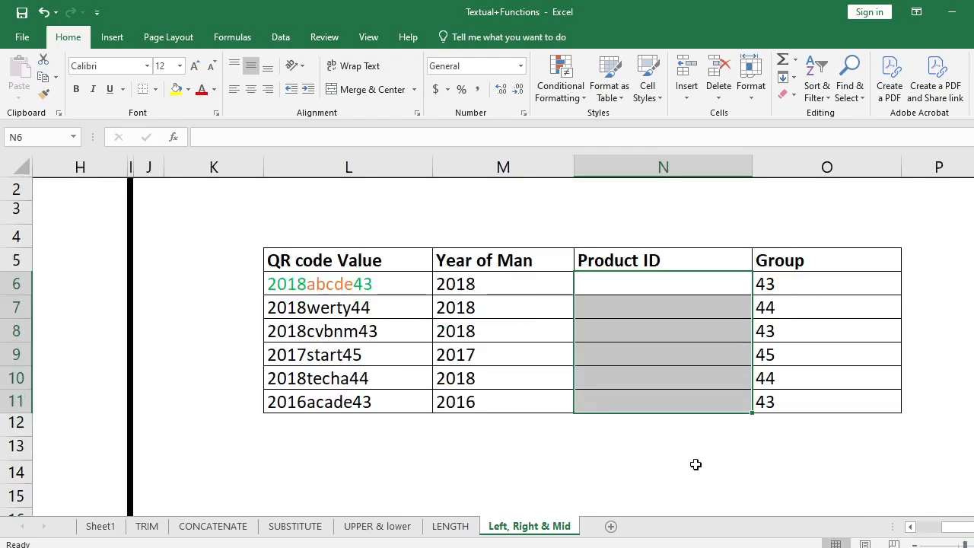
Enter =MID(L6,5,5) in N6 to extract the product ID and fill the formula down through N11.
click(629, 280)
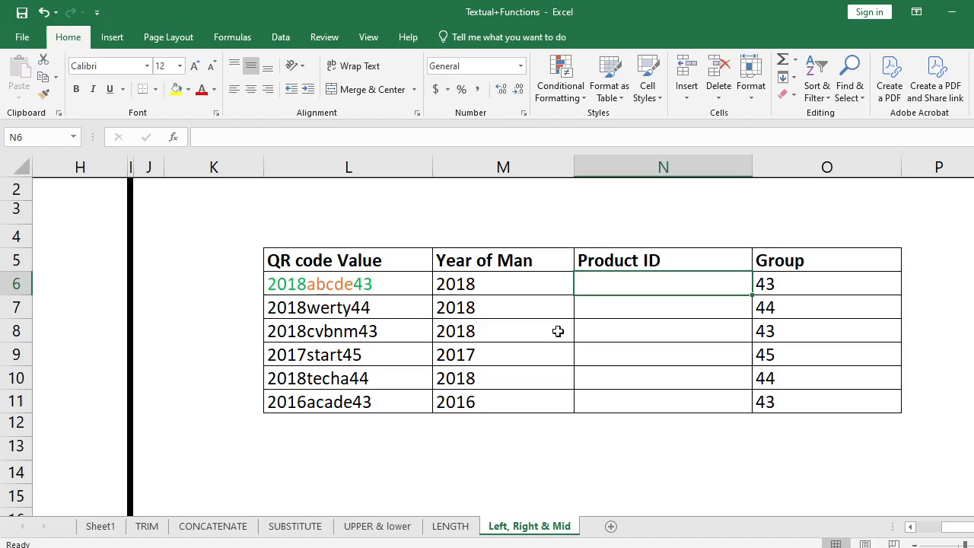
text(=mid)
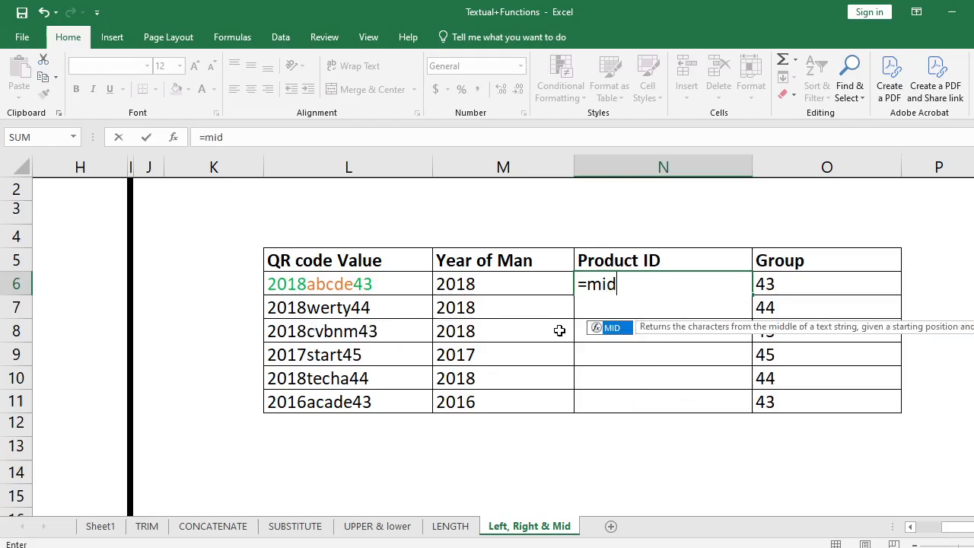
double_click(615, 335)
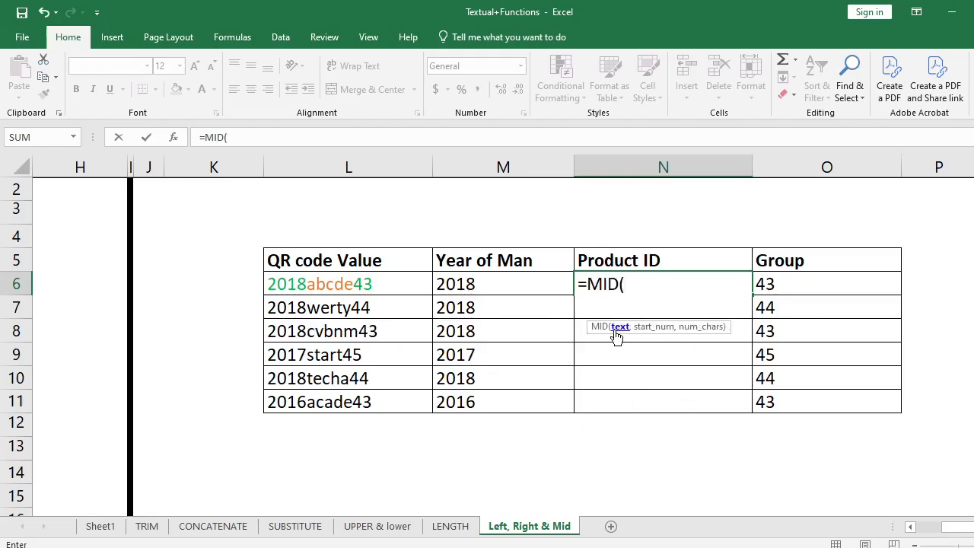
click(342, 283)
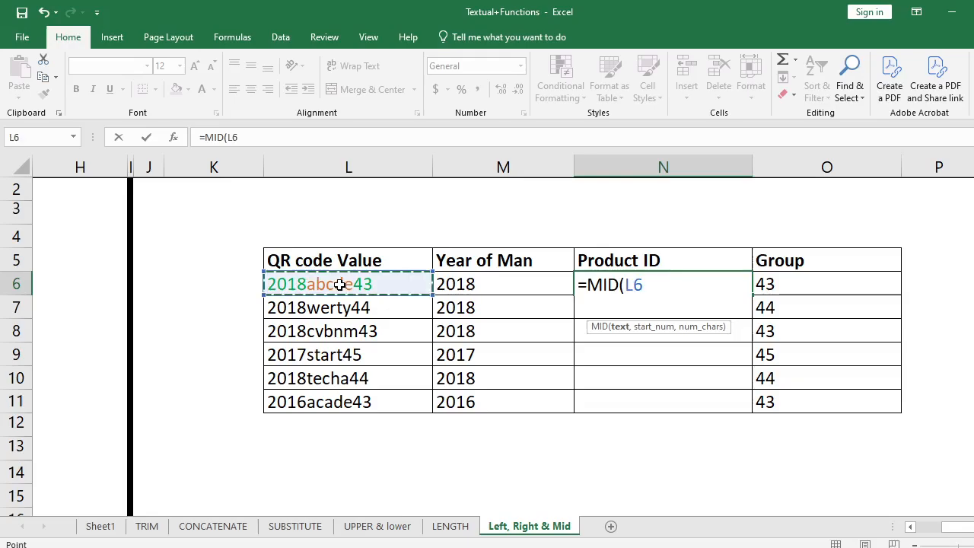
text(,)
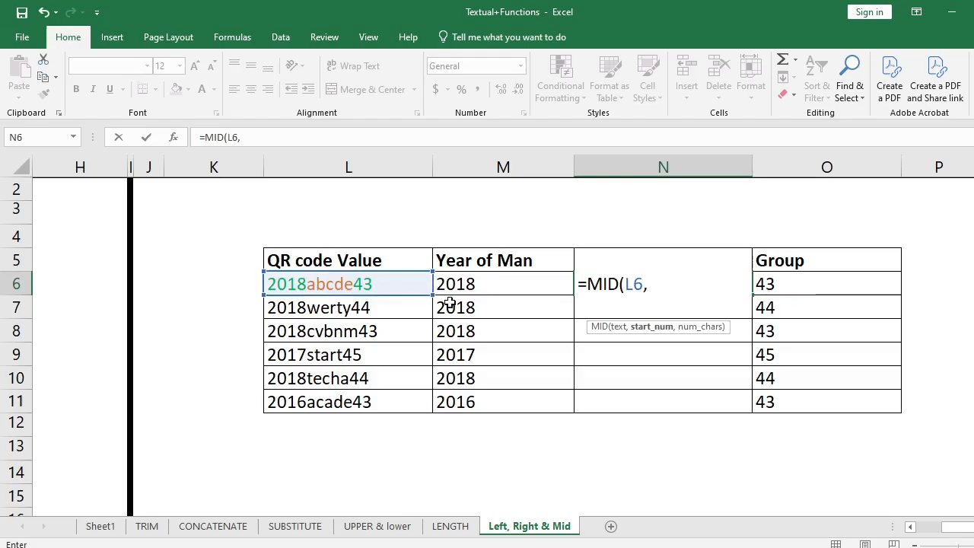
text(5,)
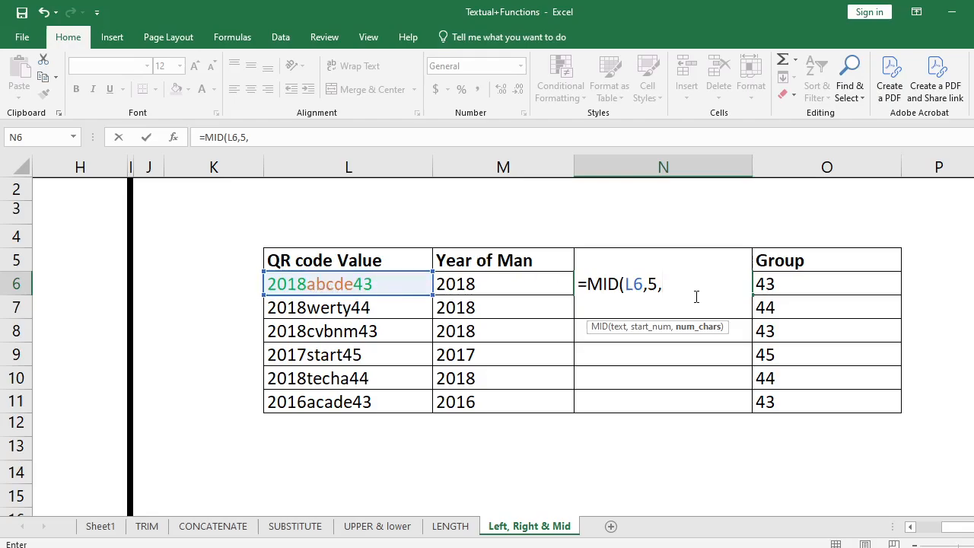
text())
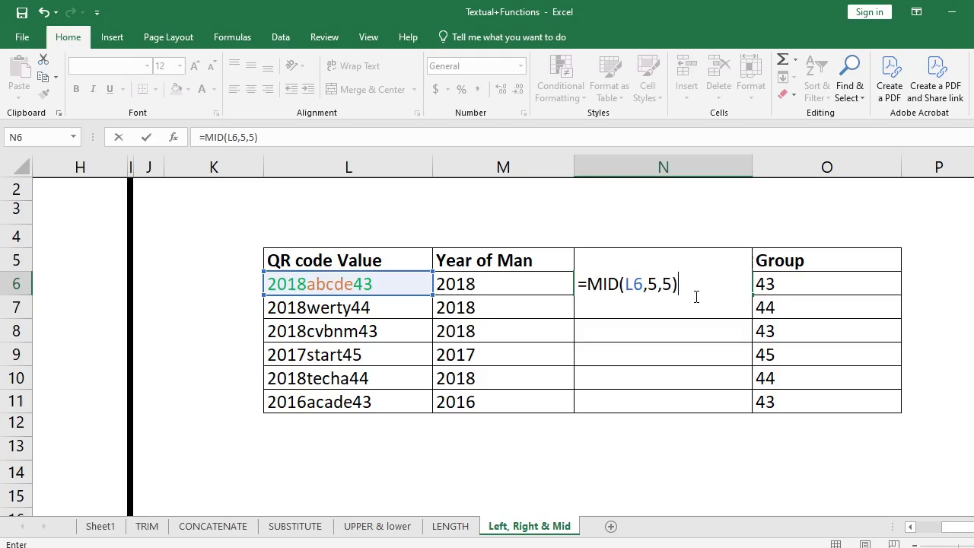
key(Return)
drag(658, 286, 648, 398)
key(ctrl+d)
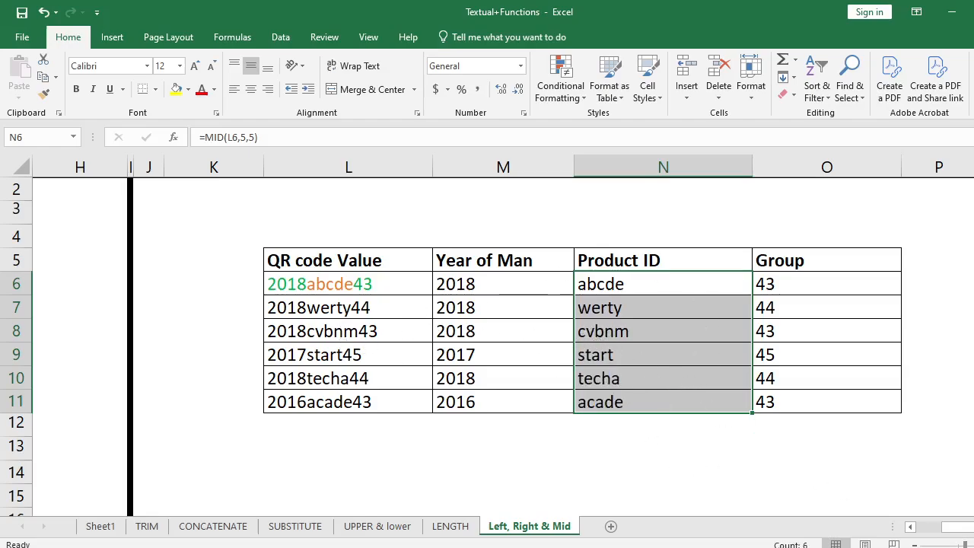
Review the LEFT, RIGHT and MID description and syntax, and revisit each function sheet from TRIM through Left, Right & Mid.
drag(965, 545, 961, 545)
drag(373, 388, 251, 391)
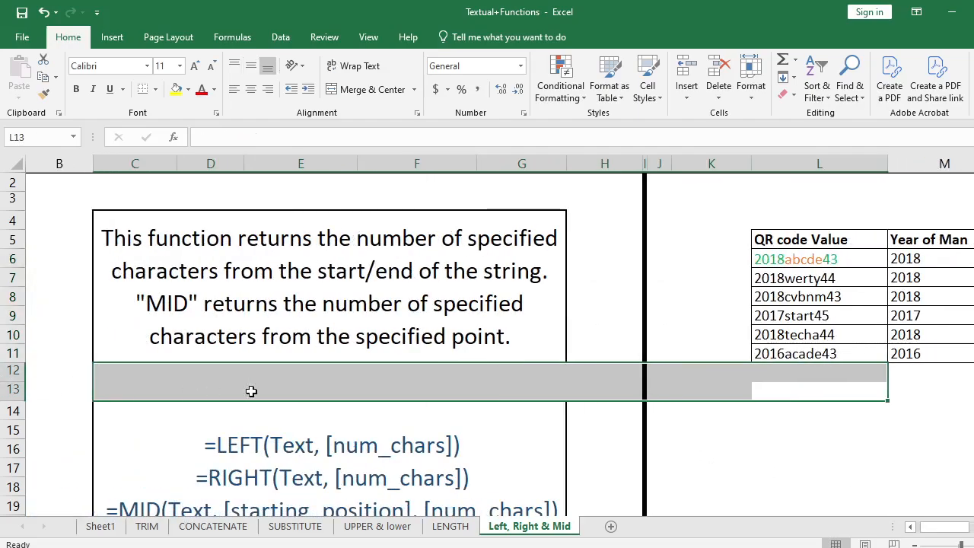
scroll(340, 389, down, 2)
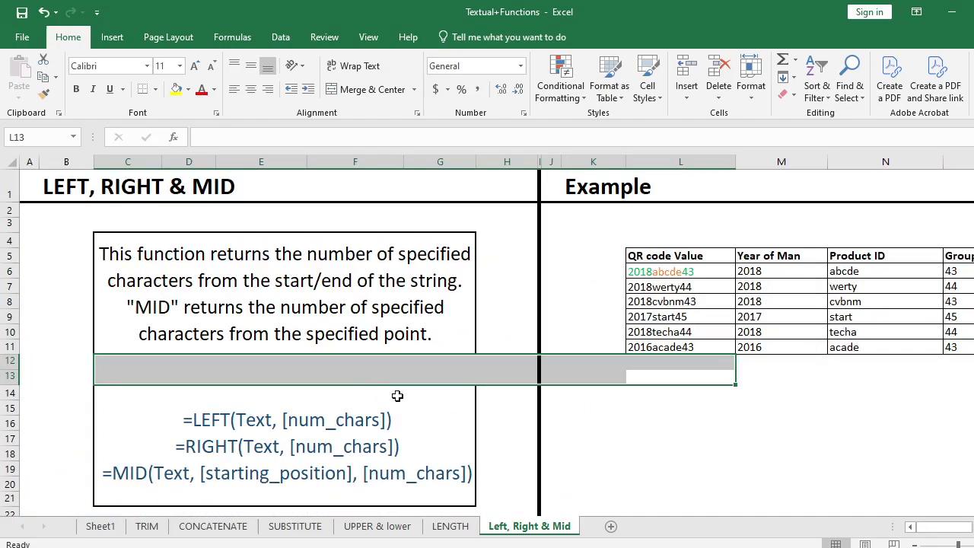
click(680, 489)
click(147, 526)
click(213, 526)
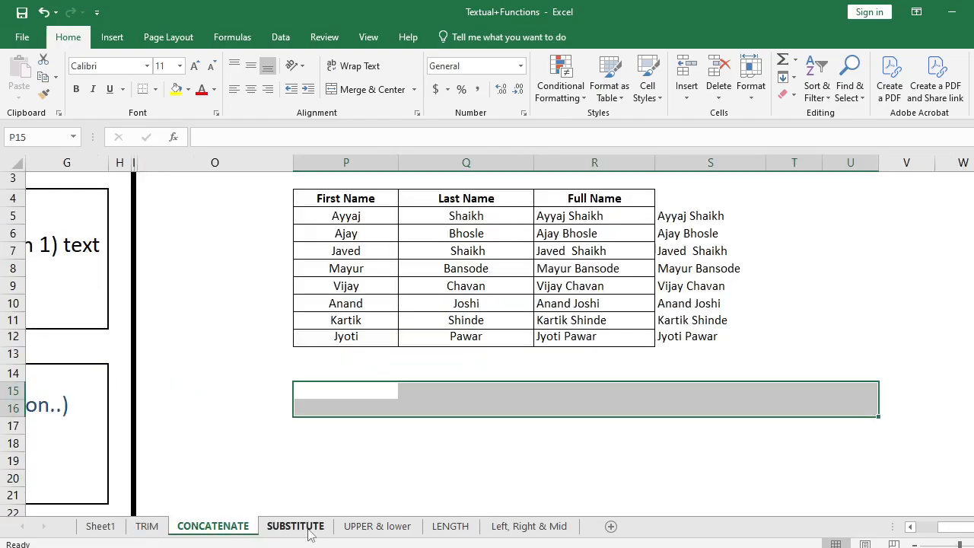
click(295, 526)
click(377, 525)
click(450, 525)
click(528, 526)
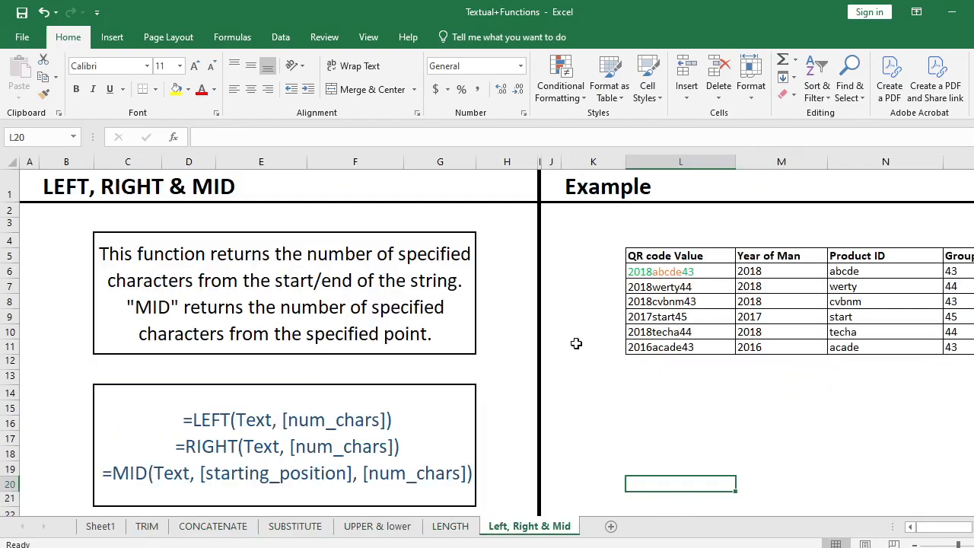